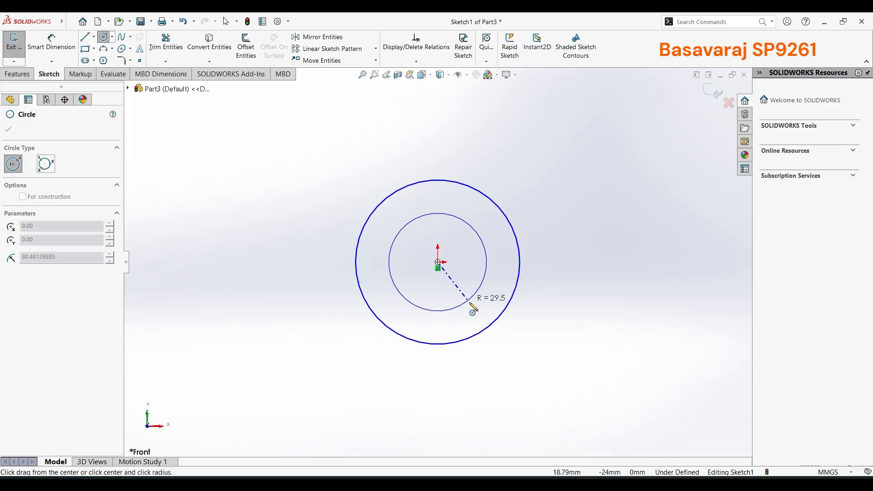
Step: Draw a horizontal line about 194 mm long from the outer circle's far quadrant through the origin, closing a thin bar back to that circle
left_click(86, 37)
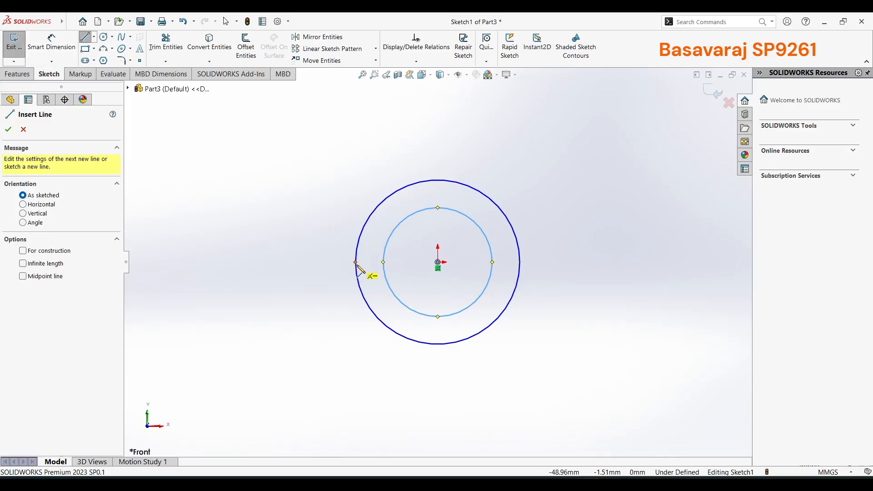
left_click(356, 263)
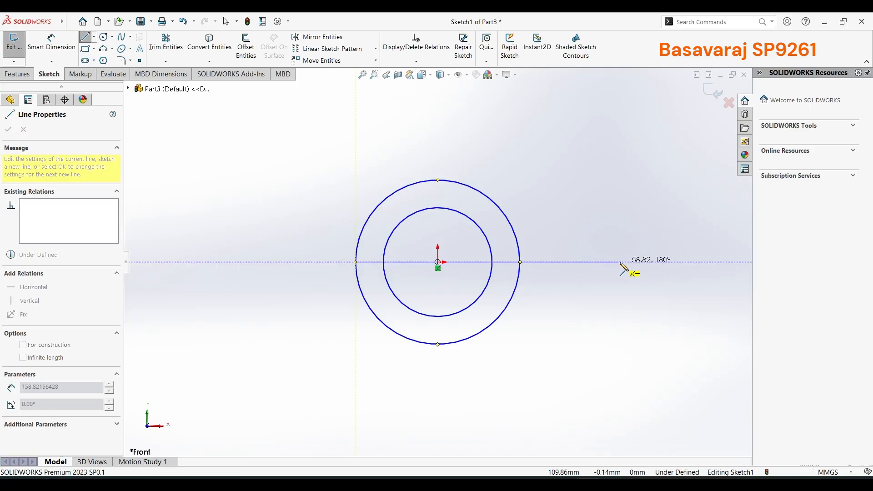
left_click(678, 262)
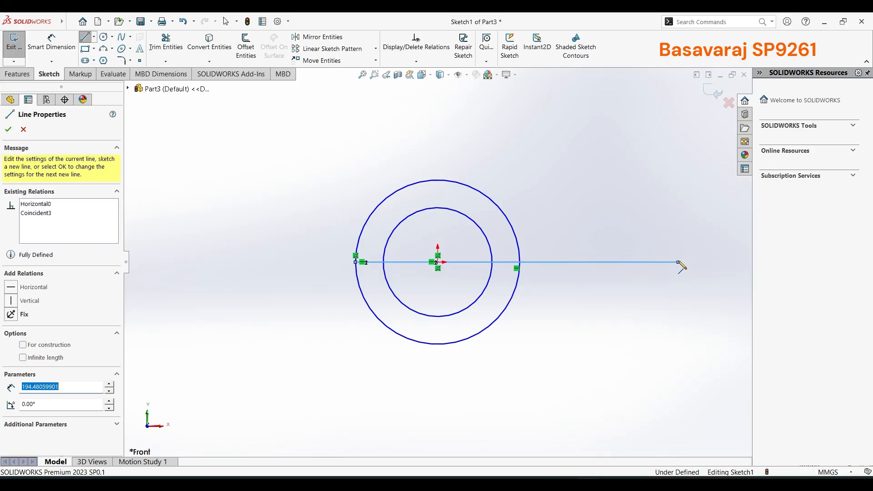
left_click(678, 241)
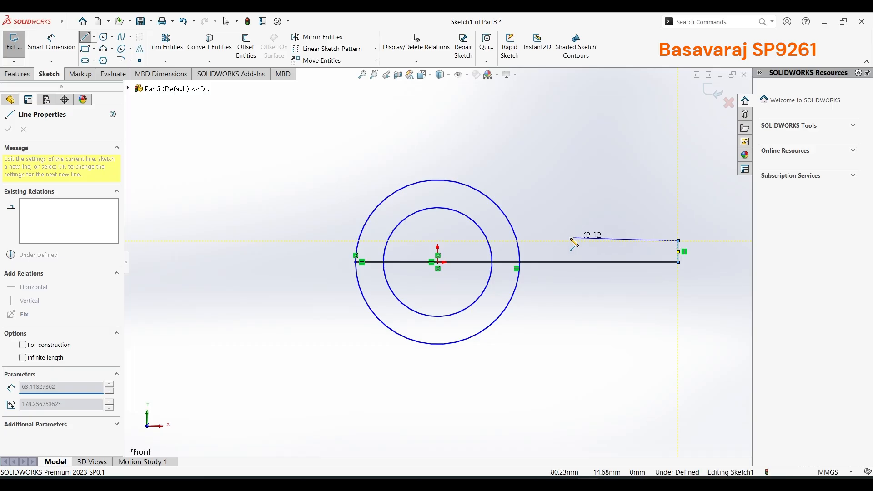
left_click(517, 242)
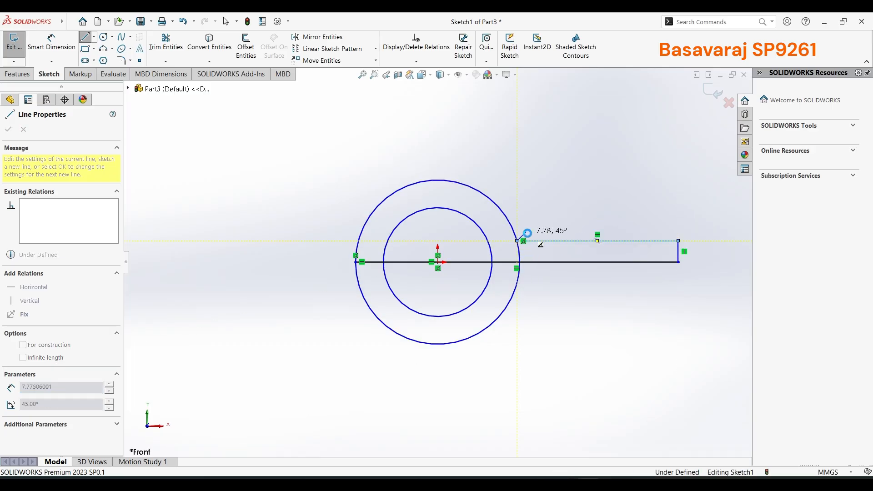
key("Escape")
Step: Trim away the lower halves of both circles and the inner segments, leaving a half ring joined to the straight bar
left_click(166, 43)
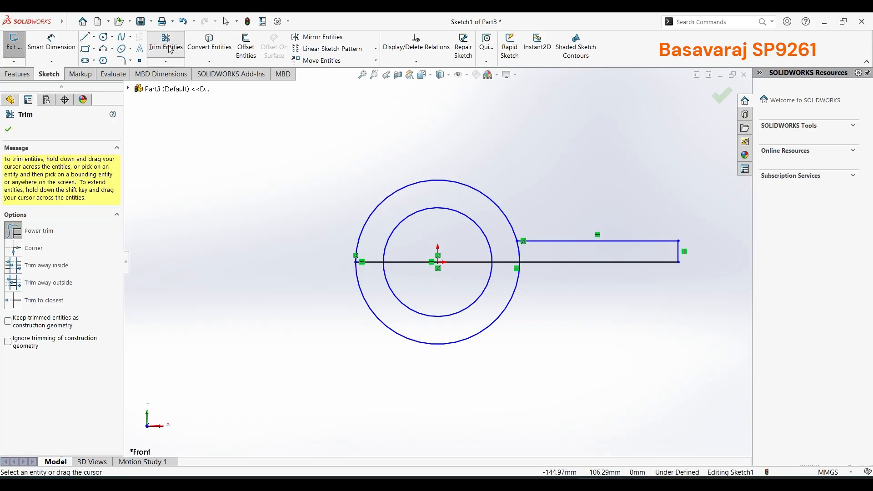
mouse_move(362, 311)
left_mouse_down()
mouse_move(400, 299)
mouse_move(444, 251)
mouse_move(469, 280)
left_mouse_up()
left_click_drag(528, 247, 499, 249)
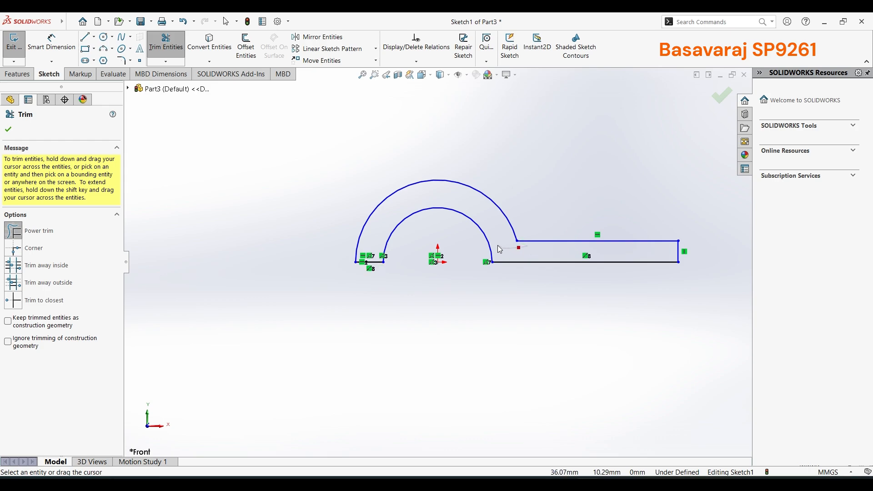
Step: Dimension the inner arc to a radius of 18 mm and the outer arc to a radius of 24 mm
left_click(51, 43)
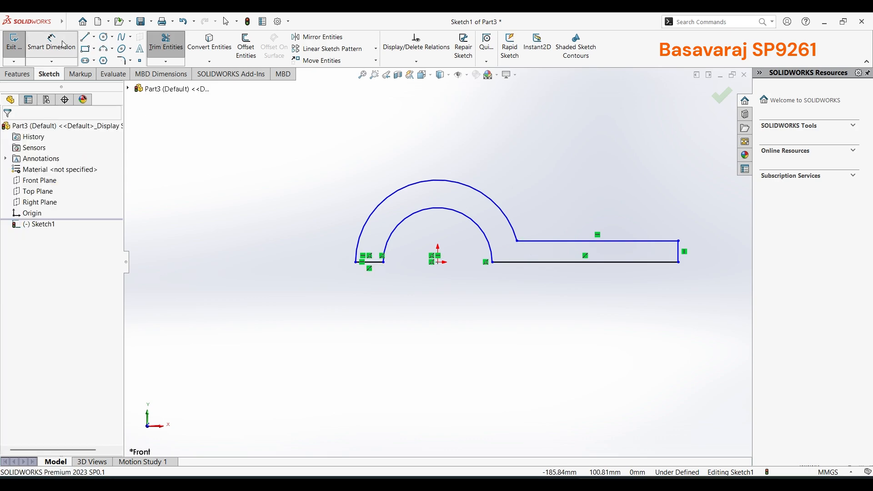
left_click(459, 213)
left_click(460, 251)
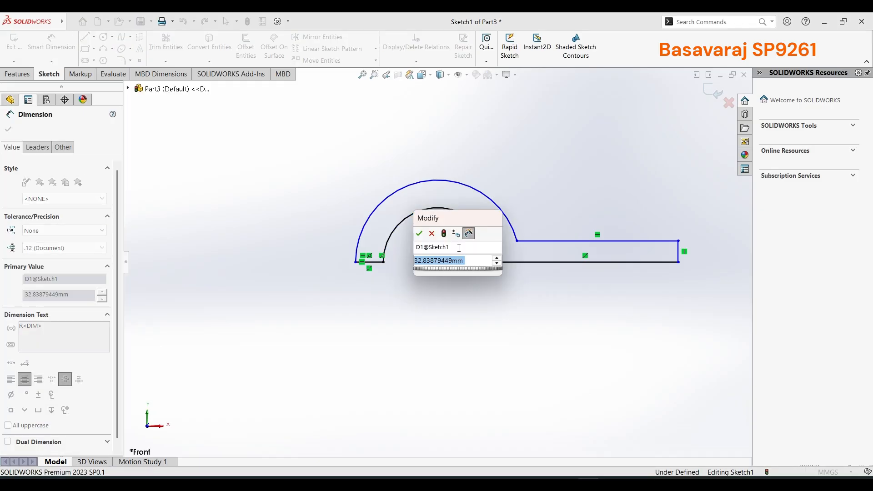
type("18")
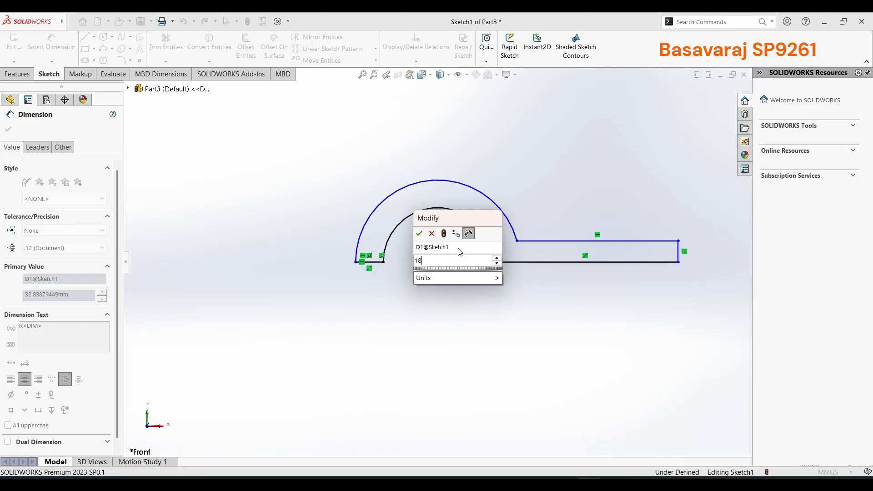
key("Return")
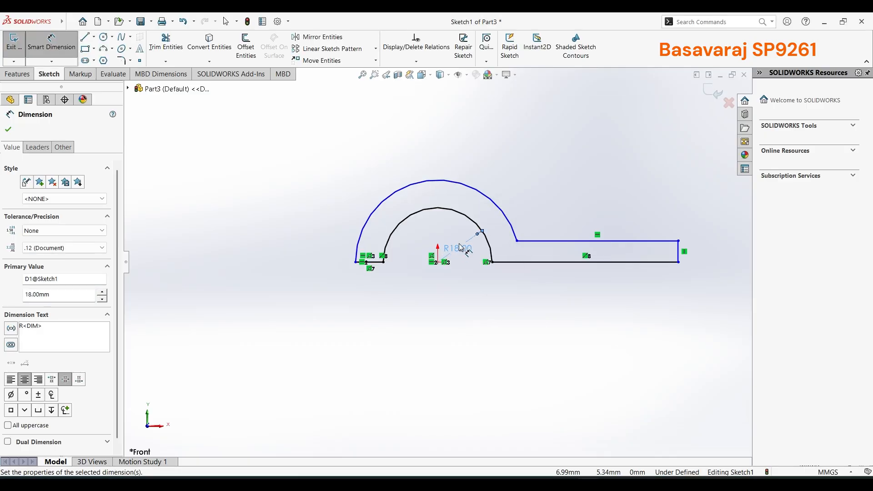
left_click(500, 210)
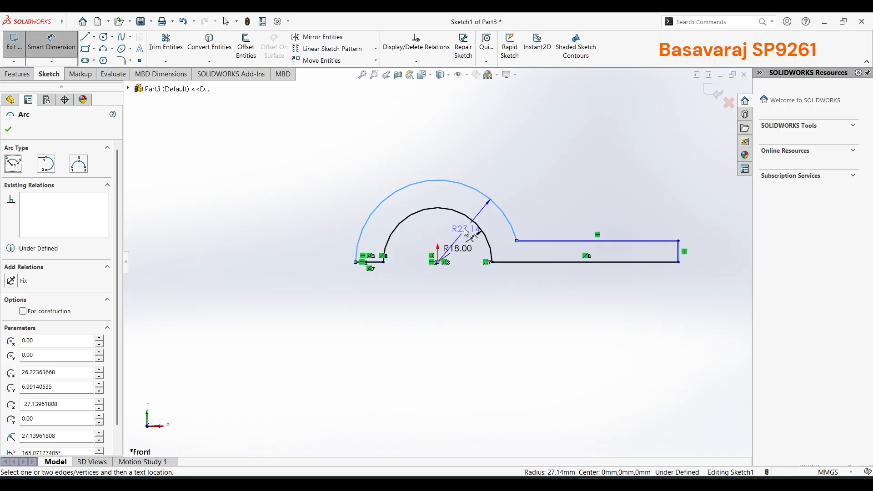
left_click(446, 226)
type("24")
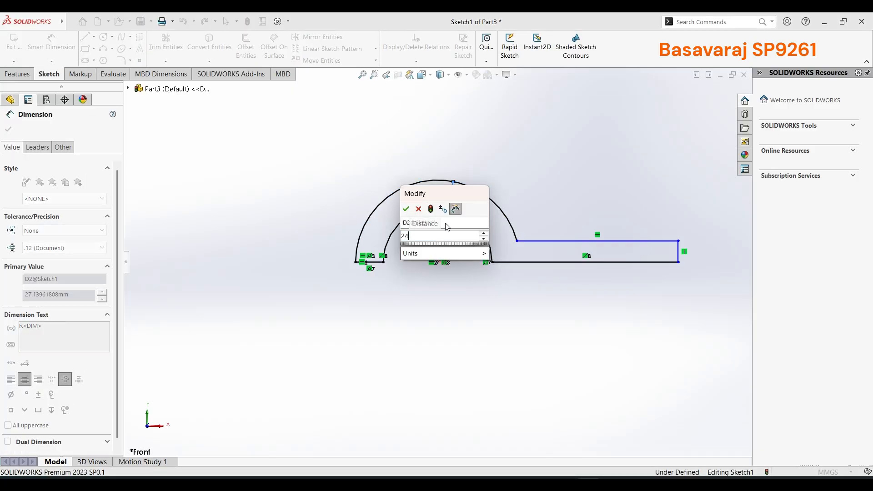
key("Return")
Step: Dimension the short vertical end line of the bar to 6 mm
left_click(681, 258)
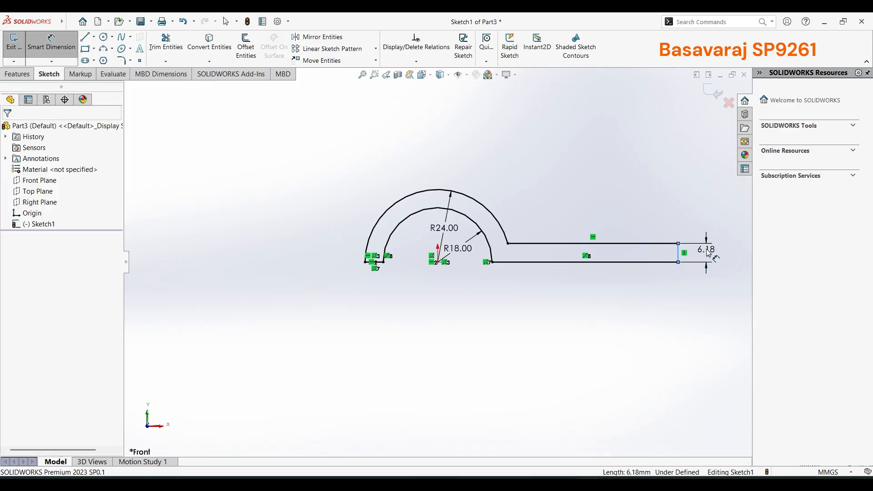
left_click(708, 253)
type("6")
key("Return")
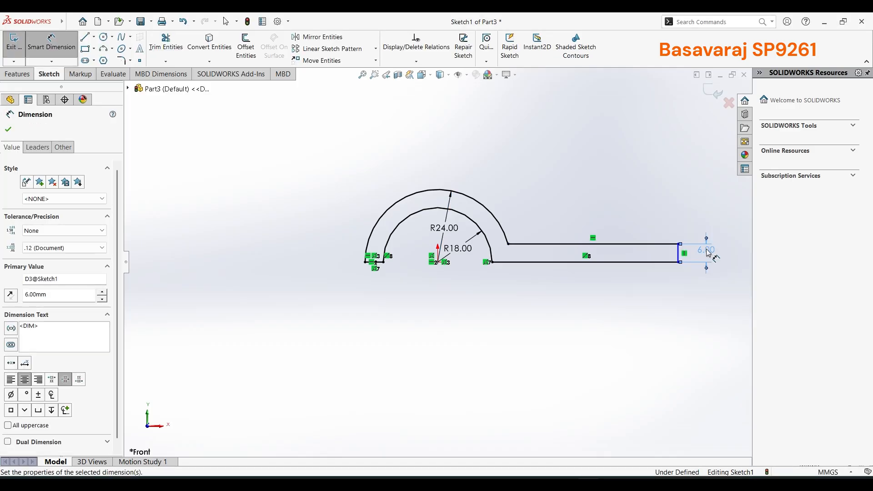
Step: Dimension the distance from the origin to the bar's outer end as 55 mm and exit the sketch
left_click(438, 263)
left_click(679, 264)
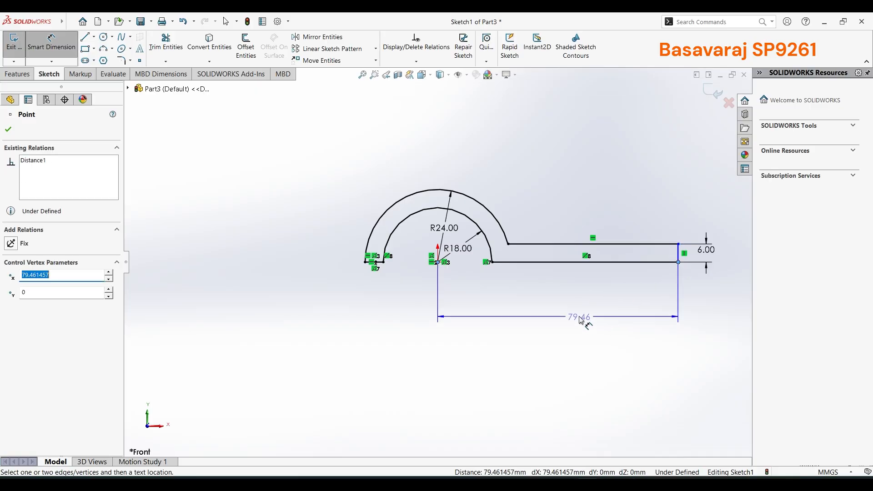
left_click(553, 306)
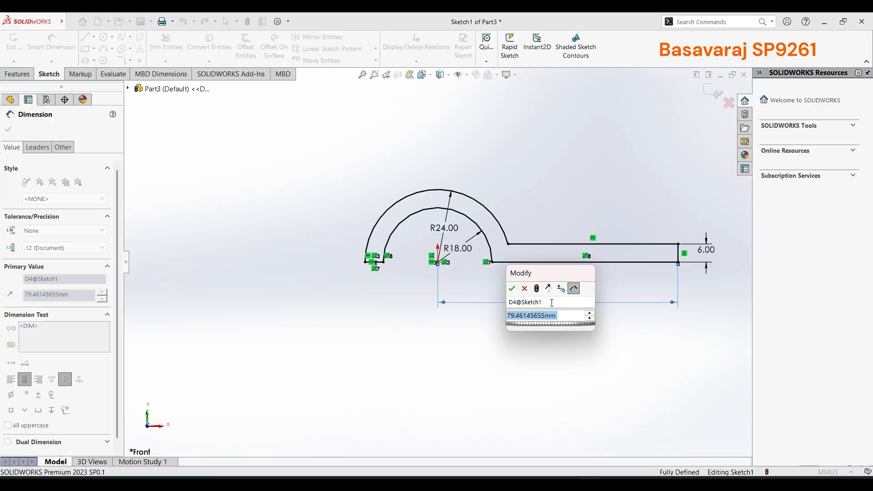
type("55")
key("Return")
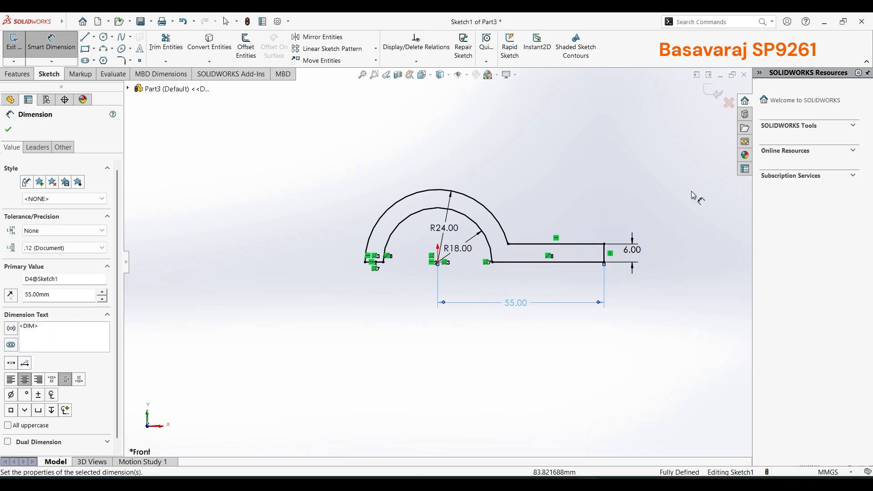
left_click(7, 129)
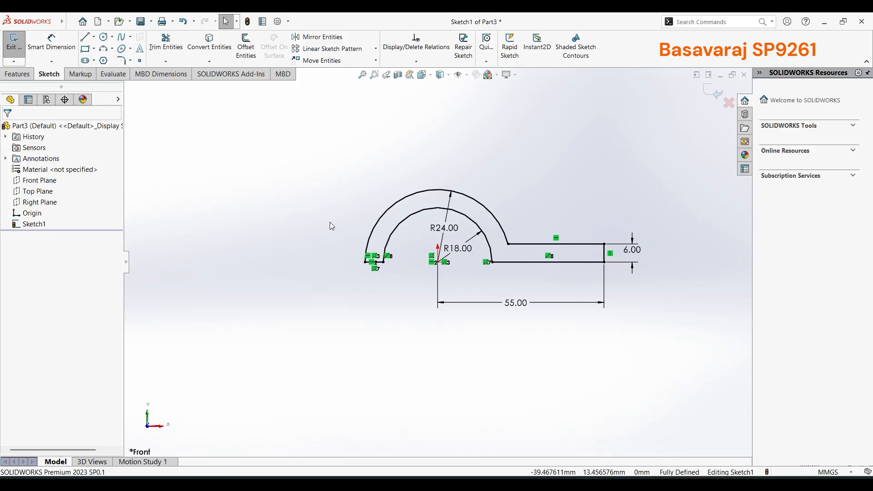
left_click(708, 93)
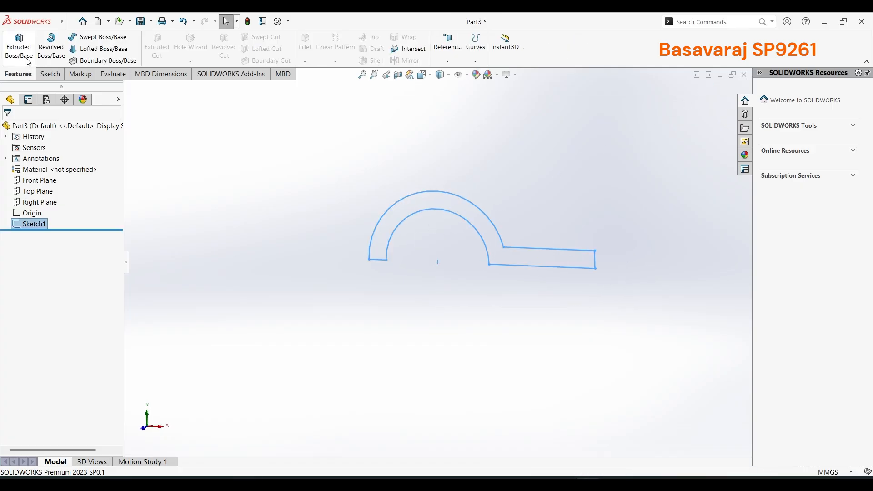
Step: Extrude the half-ring and bar profile as a boss with a Mid Plane end condition and a depth of 36 mm
left_click(18, 45)
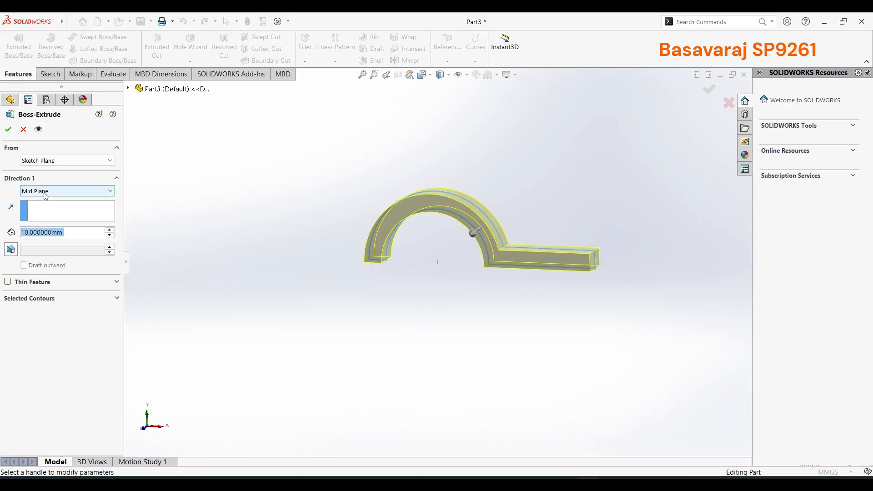
left_click(49, 191)
left_click(45, 240)
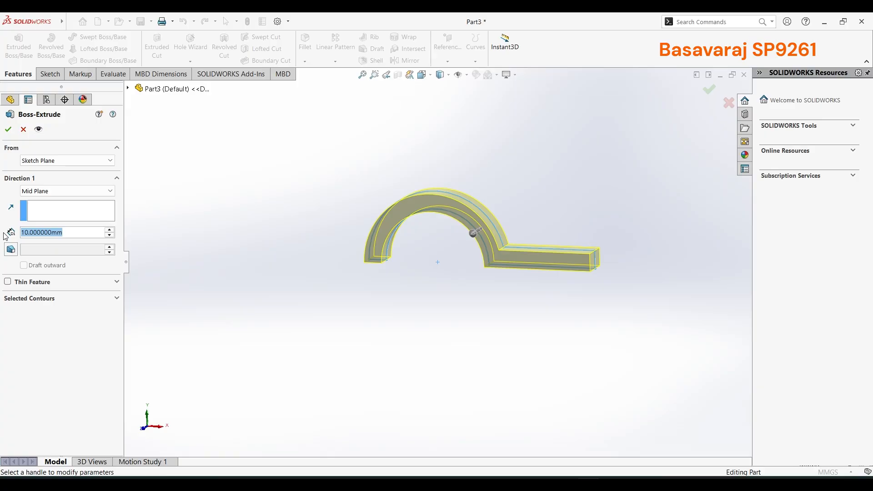
type("36")
key("Return")
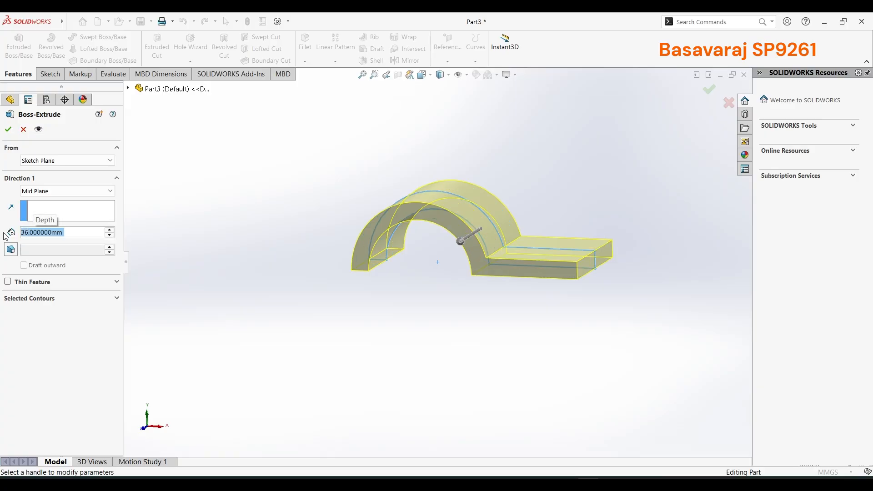
left_click(8, 130)
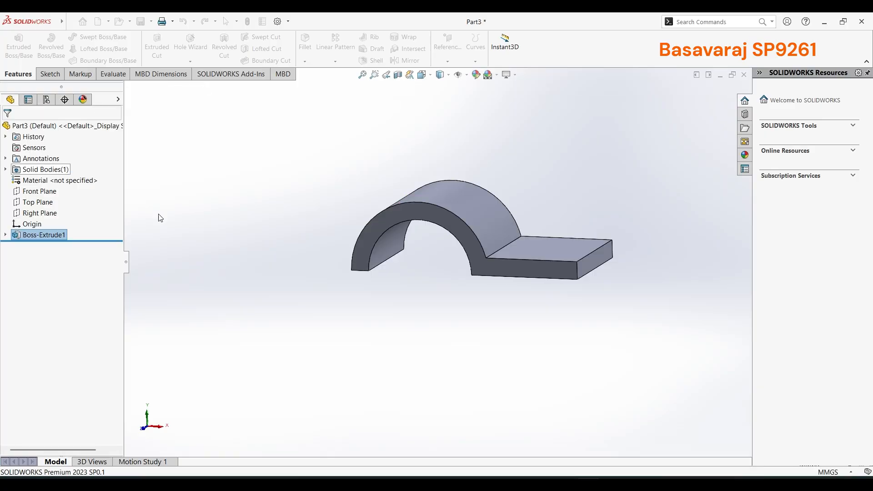
Step: Sketch a triangle on the flat bar's upper face at its front outer corner, from the side edge's midpoint to about 10 mm along the end edge
right_click(554, 261)
left_click(577, 247)
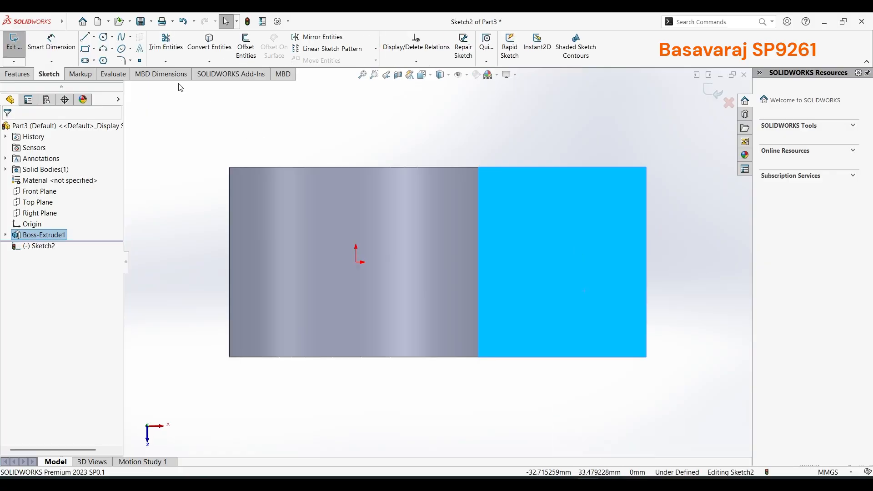
left_click(87, 37)
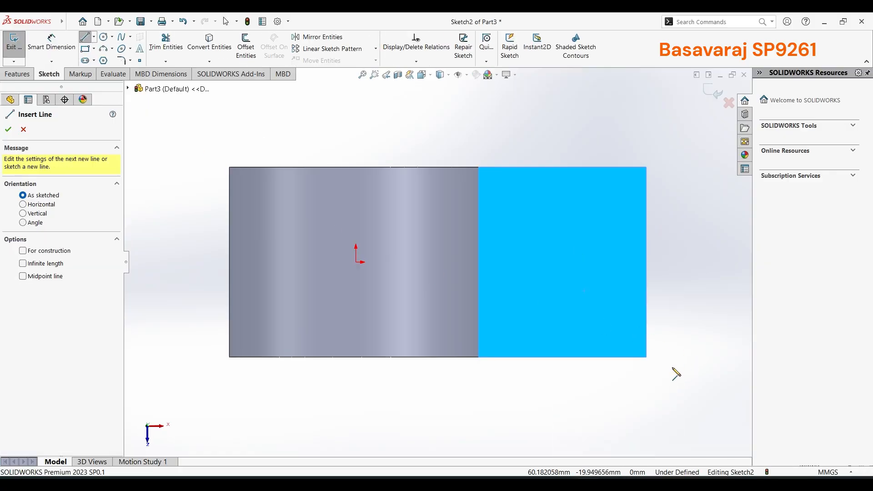
left_click(647, 358)
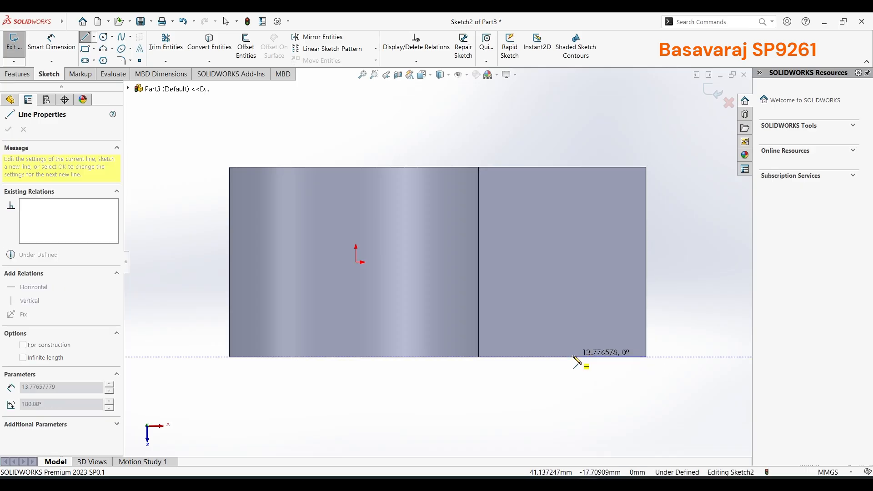
left_click(563, 357)
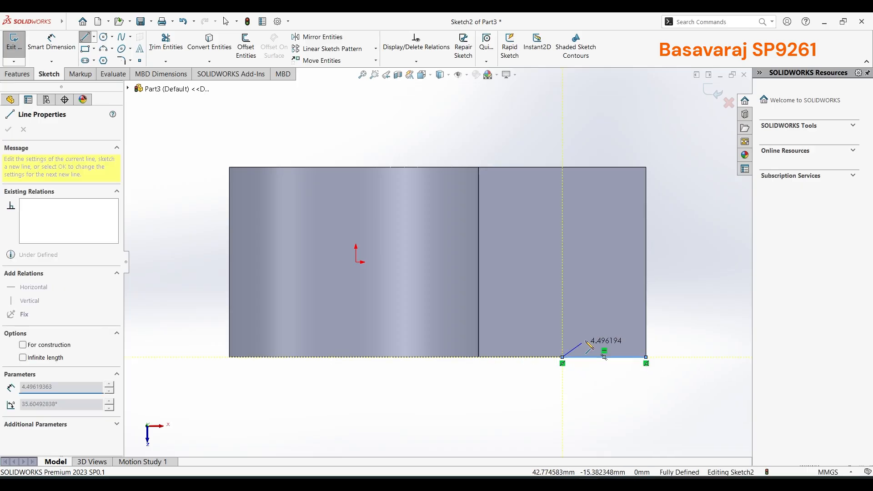
left_click(646, 304)
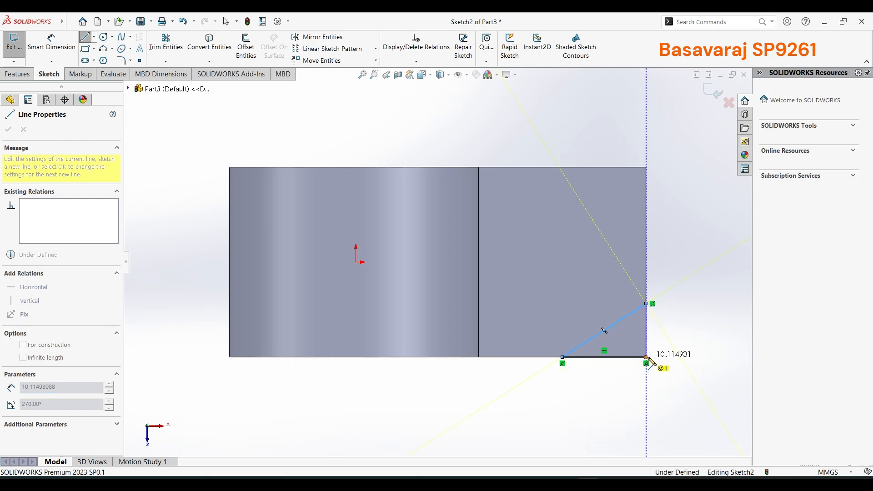
left_click(647, 358)
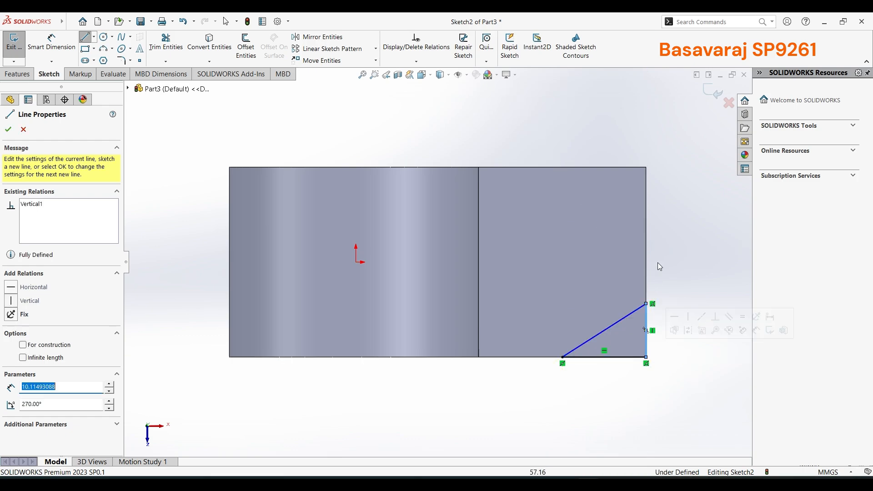
Step: Sketch a matching triangle at the rear outer corner, from the side edge's midpoint to about 9 mm along the end edge
left_click(646, 168)
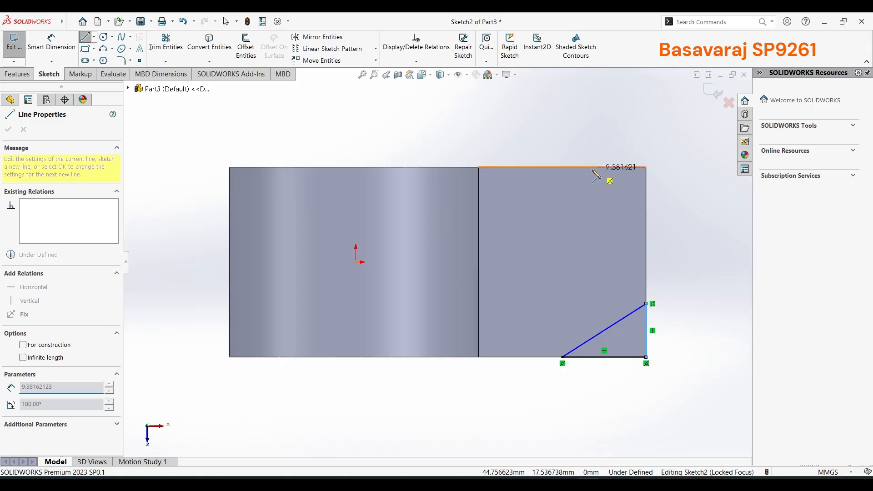
left_click(563, 168)
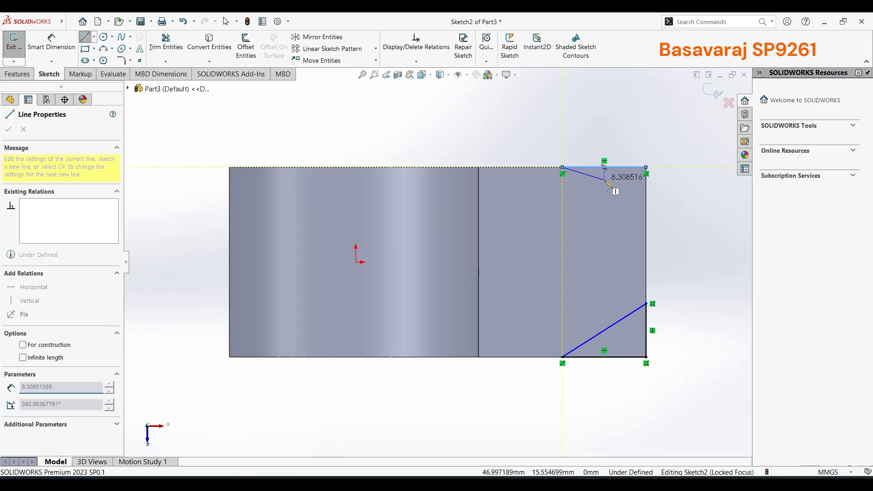
left_click(647, 214)
left_click(646, 167)
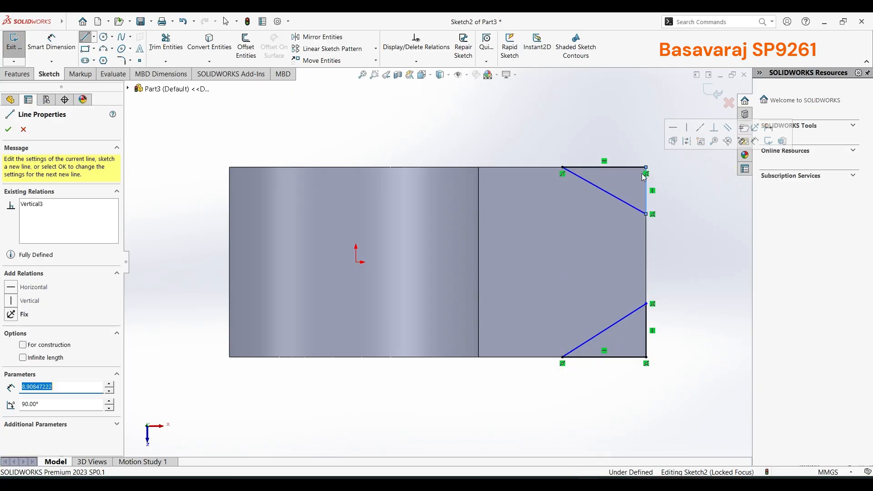
Step: Dimension the rear corner triangle's leg along the plate's end edge as 8 mm
right_click(556, 119)
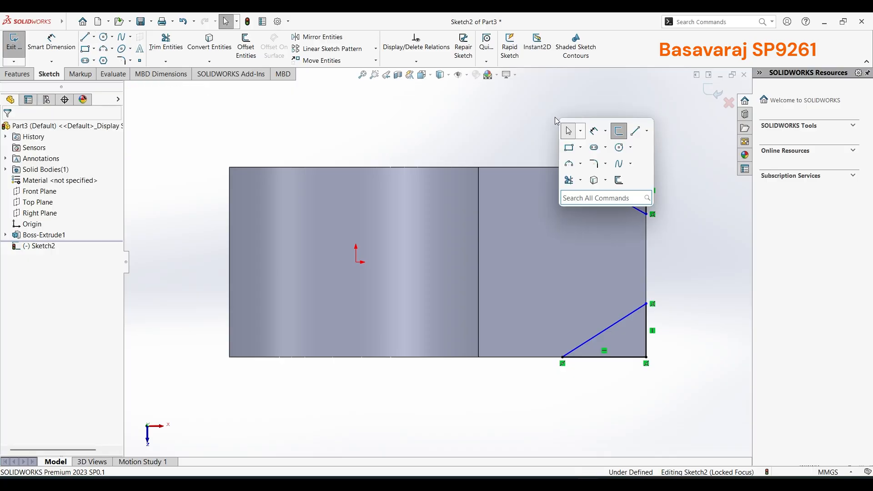
left_click(594, 131)
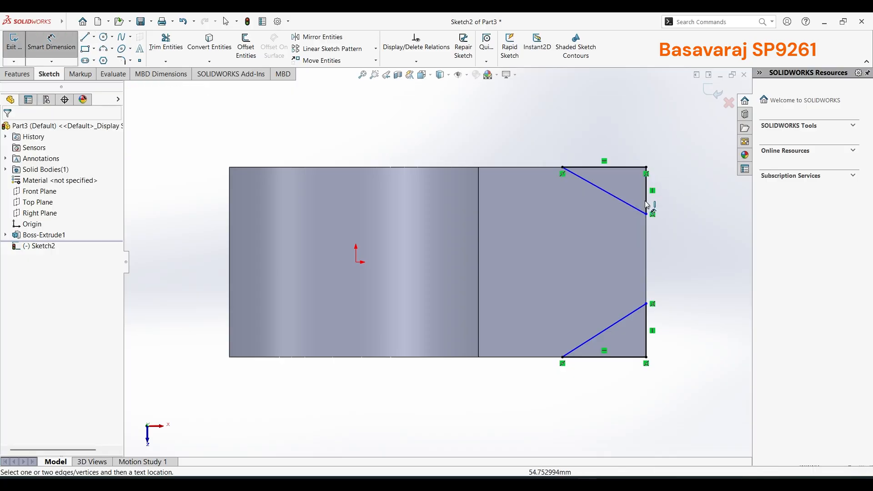
left_click(647, 190)
left_click(685, 199)
type("8")
key("Return")
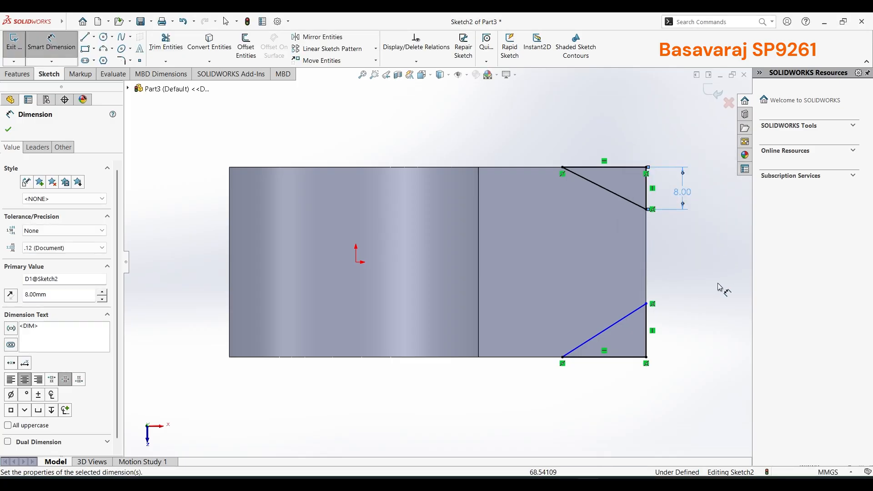
Step: Dimension the front corner triangle's leg along the plate's end edge as 8 mm
left_click(647, 329)
left_click(675, 335)
type("5")
key("BackSpace")
type("8")
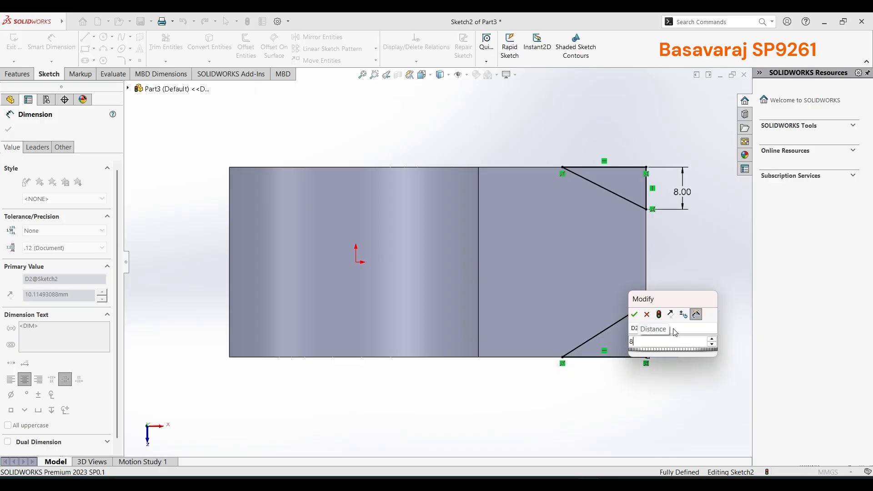
key("Return")
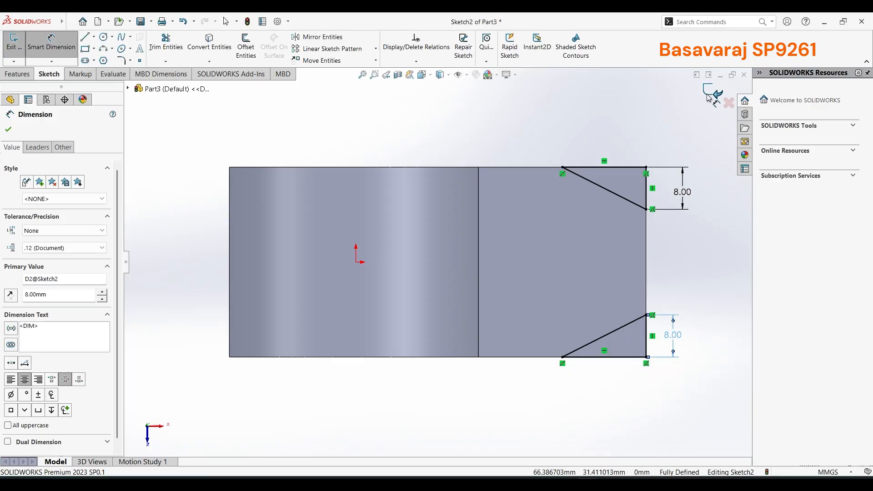
Step: Exit the sketch and cut both corner triangles out of the plate using Extruded Cut with an Up To Next end condition
left_click(708, 97)
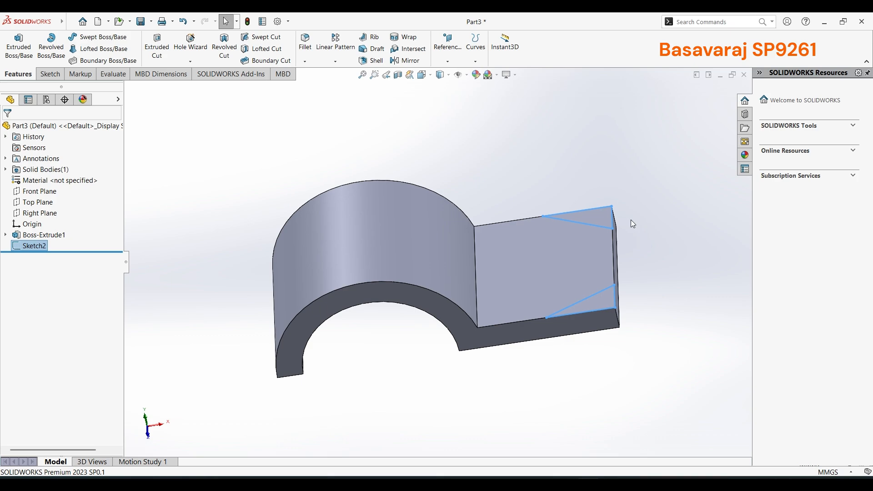
left_click(157, 45)
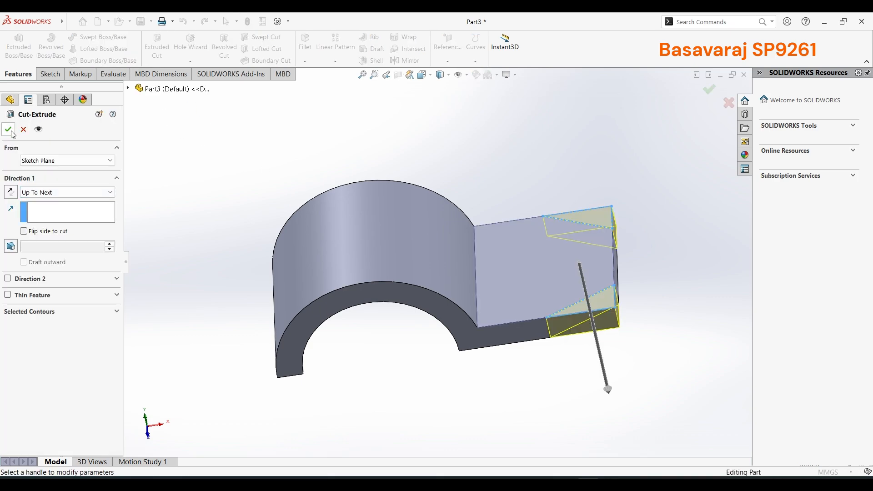
left_click(10, 130)
Step: Start a sketch on the plate's upper face and draw a circle of about 10.4 mm radius midway across its width
left_click(564, 271)
right_click(564, 271)
left_click(586, 257)
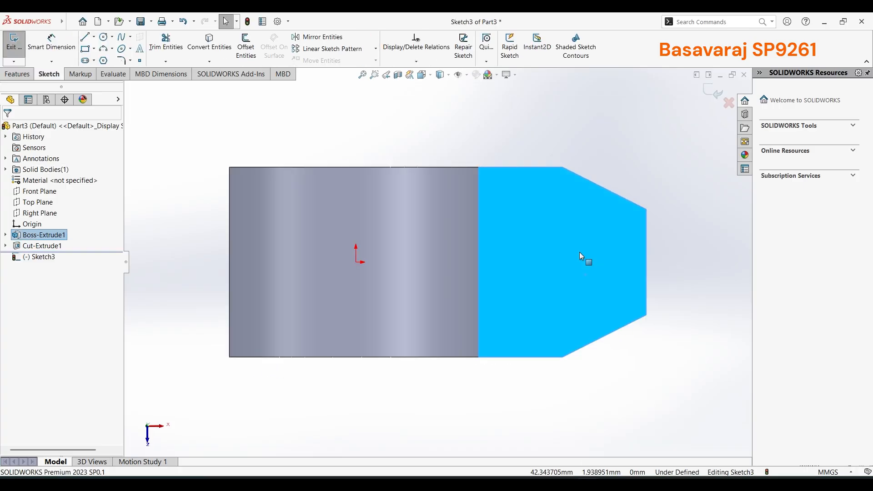
left_click(104, 38)
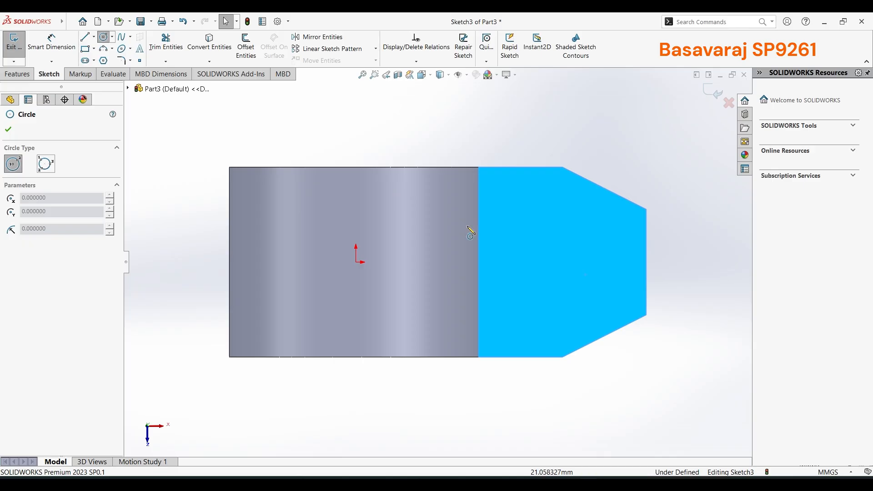
left_click(553, 262)
left_click(580, 309)
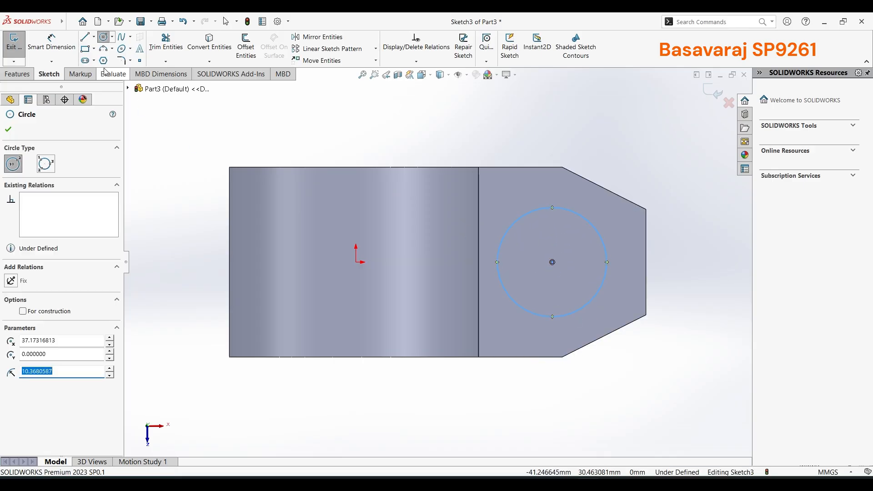
Step: Dimension the circle's diameter as 24 mm
left_click(51, 42)
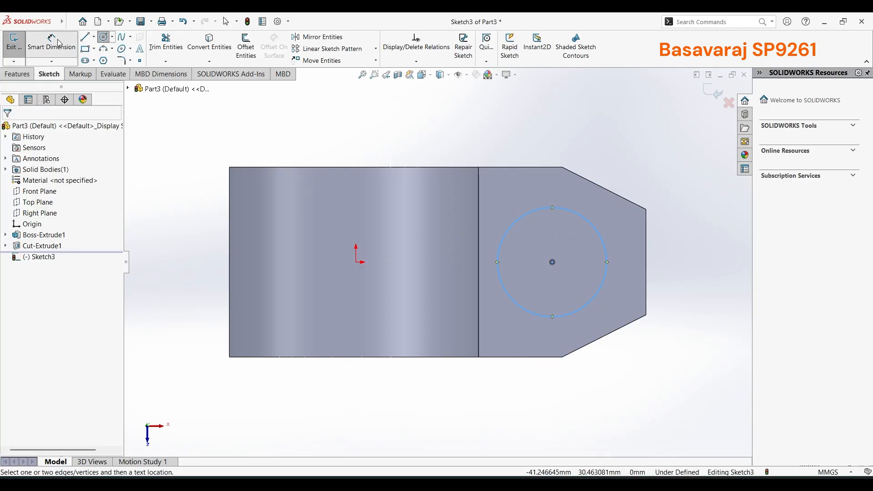
left_click(565, 211)
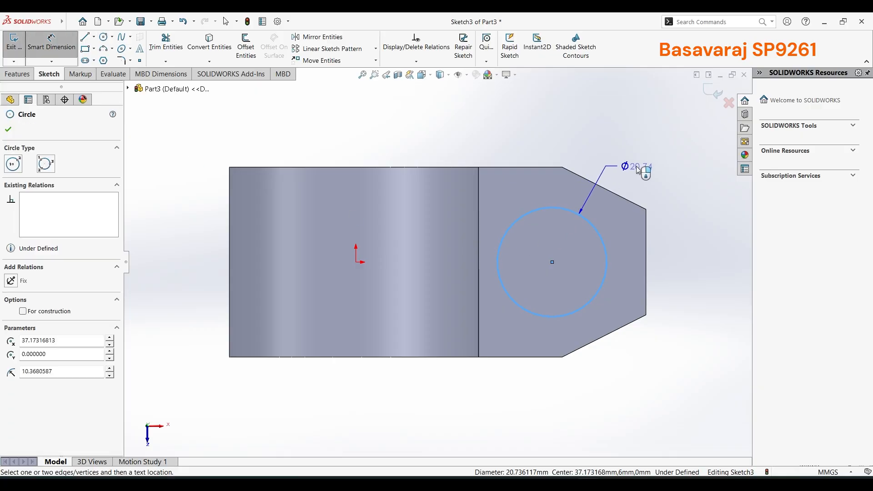
left_click(636, 165)
type("24")
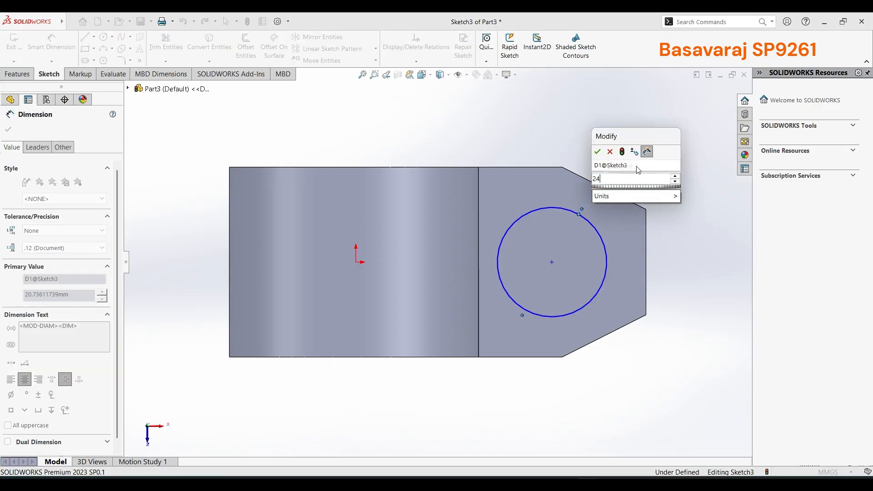
key("Return")
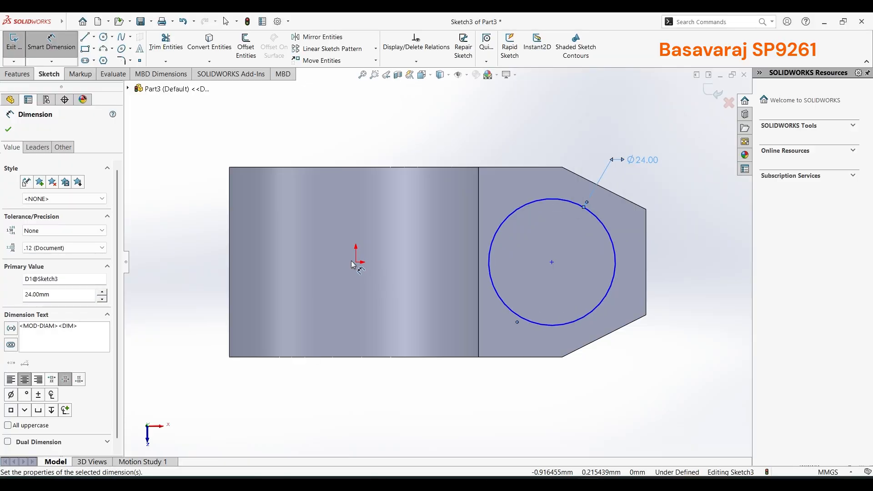
Step: Dimension the horizontal distance from the origin to the circle's center as 40 mm
left_click(355, 263)
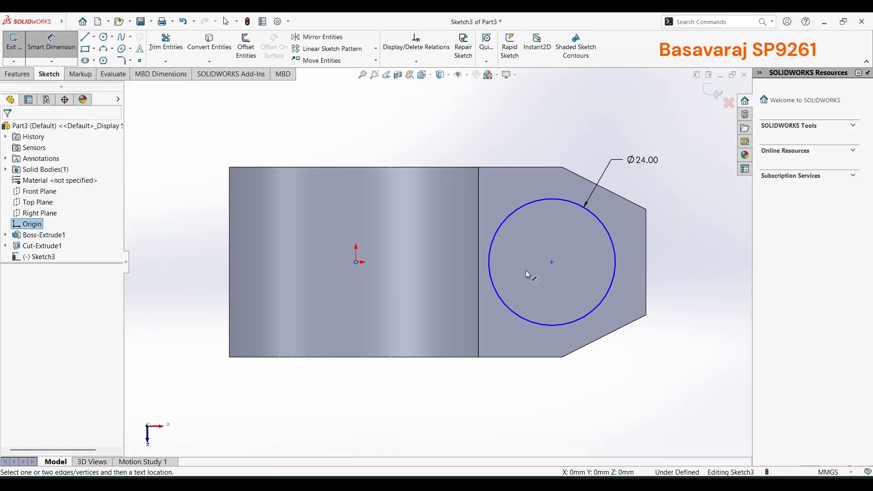
left_click(552, 264)
left_click(463, 387)
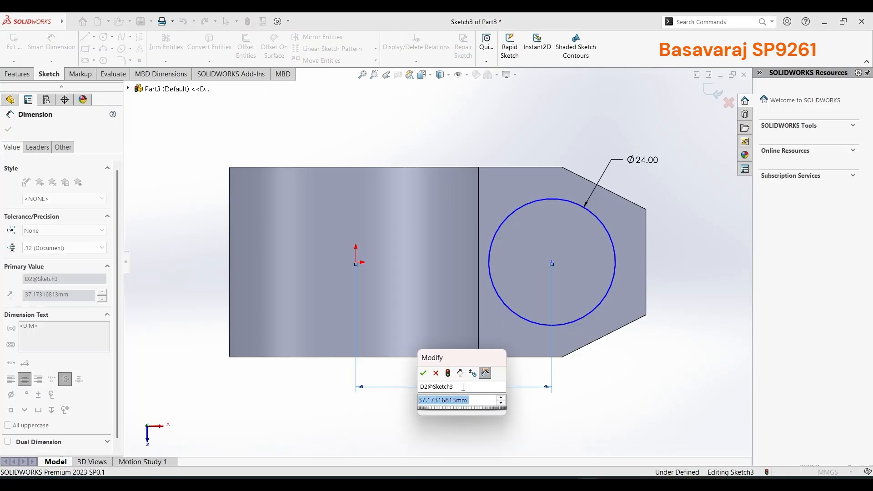
type("40")
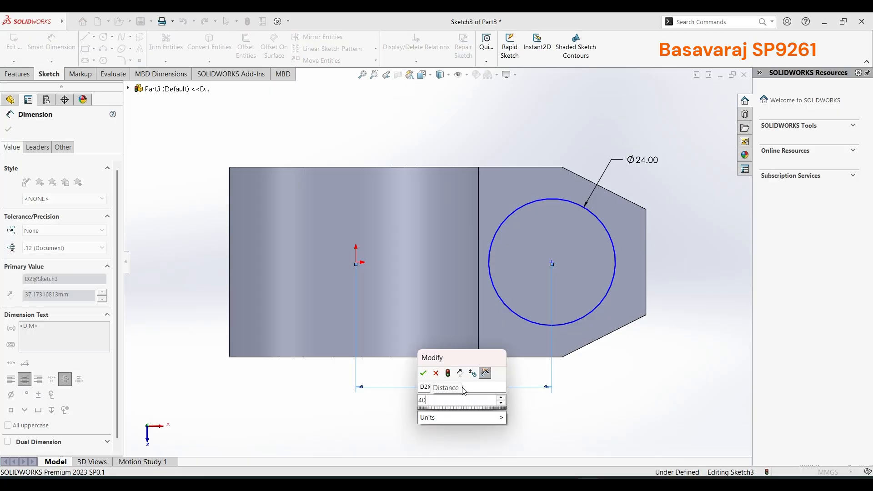
key("Return")
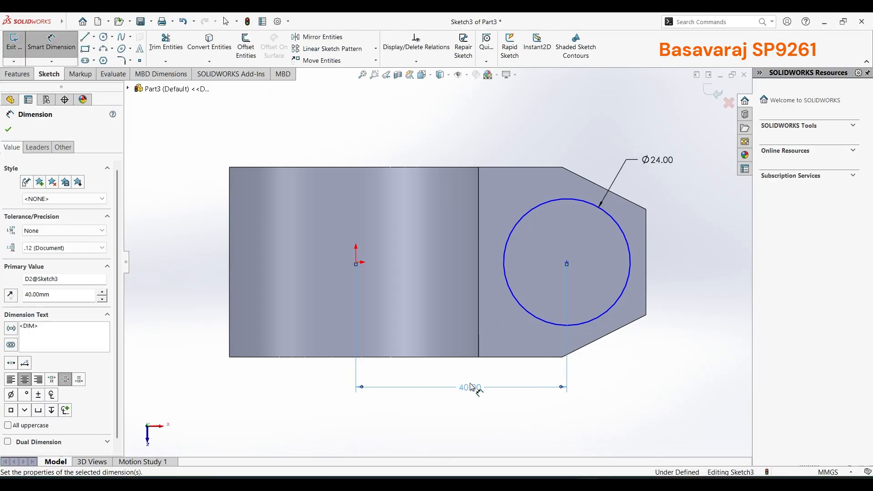
Step: Add a Horizontal relation between the circle's center and the origin, and exit the sketch
left_click(566, 262)
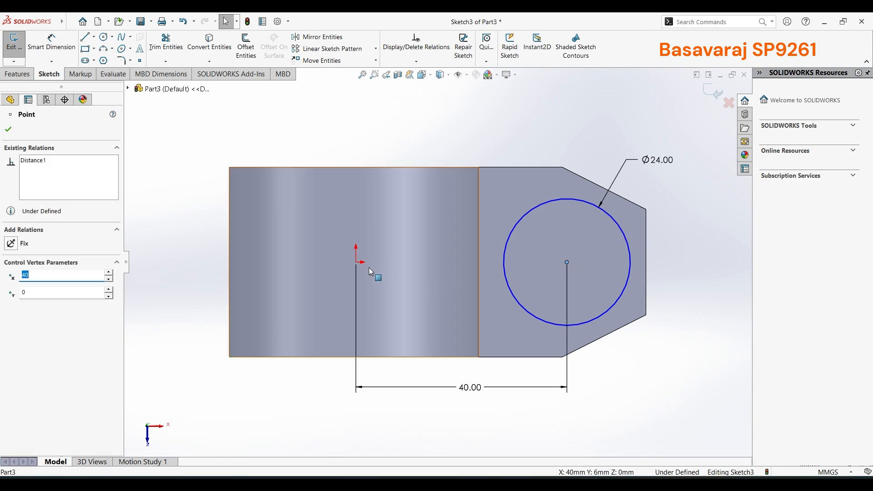
left_click(358, 264, "ctrl")
left_click(42, 291)
left_click(376, 131)
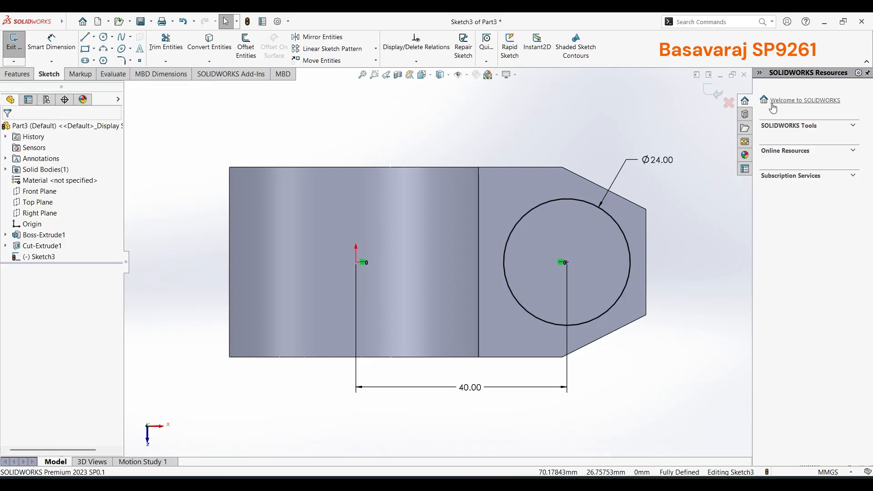
left_click(715, 94)
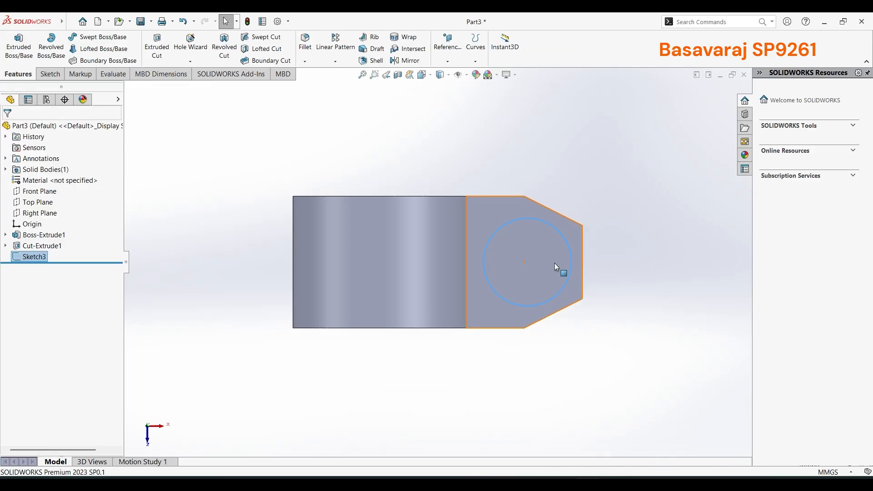
Step: Extrude the 24 mm circle upward from the plate as a Blind boss with a depth of 9 mm
left_click(19, 43)
middle_click_drag(461, 307, 456, 244)
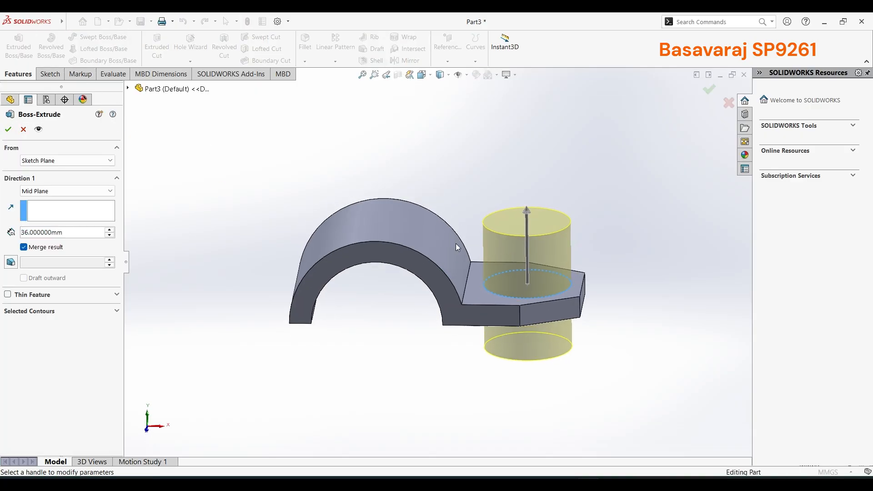
left_click(98, 191)
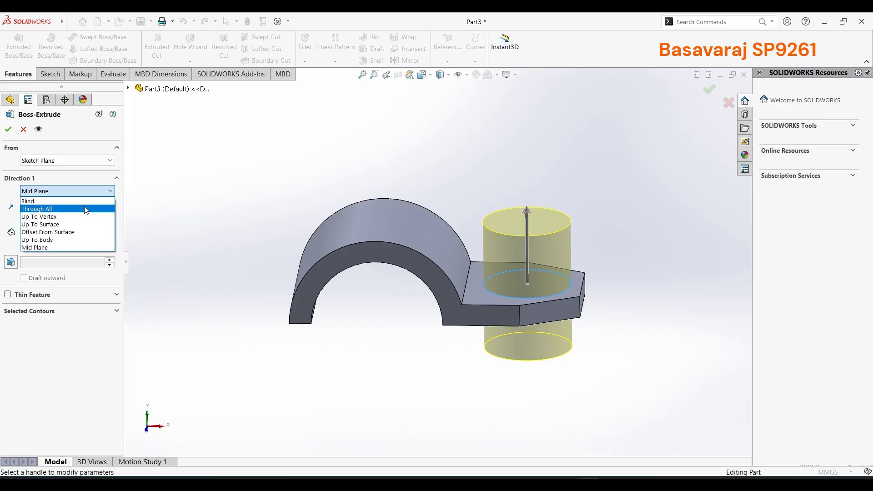
left_click(86, 199)
left_click(71, 233)
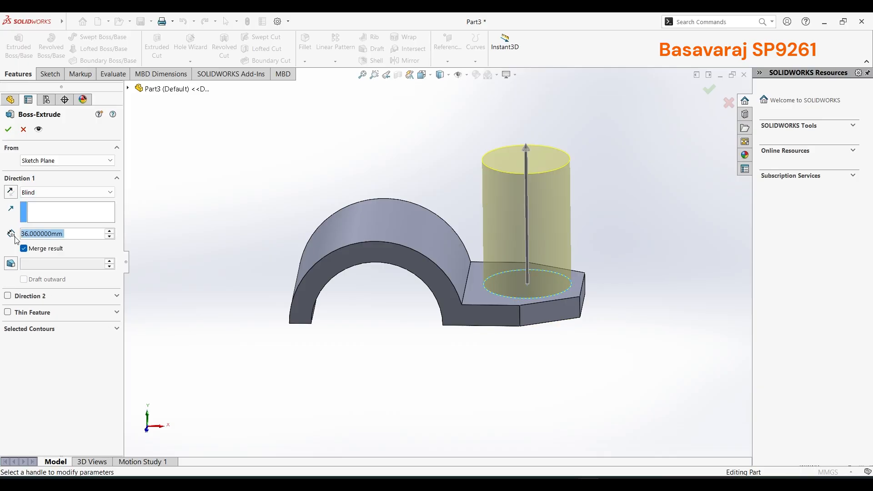
type("9")
key("Return")
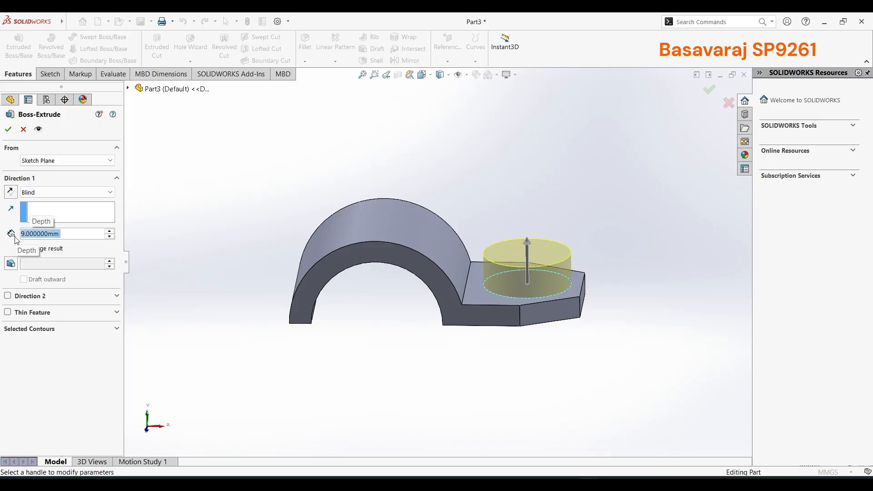
left_click(8, 129)
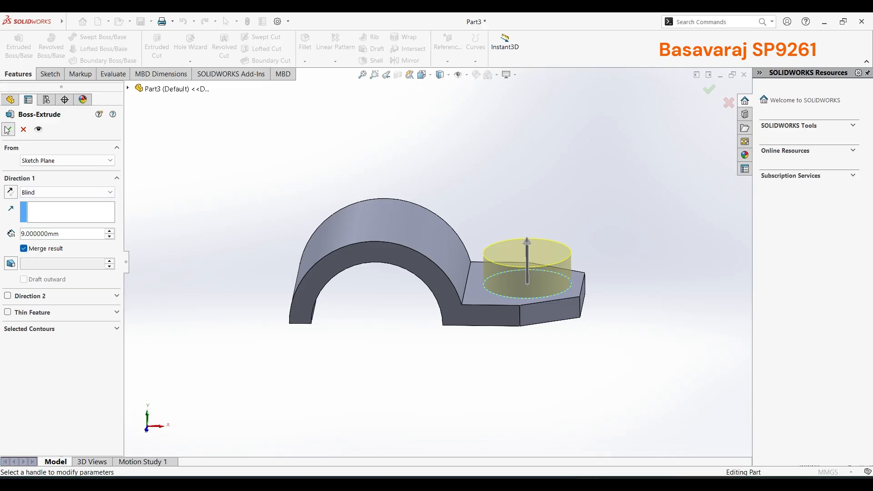
Step: Start a sketch on the round boss's top face and draw a concentric circle of about 5 mm radius
right_click(527, 254)
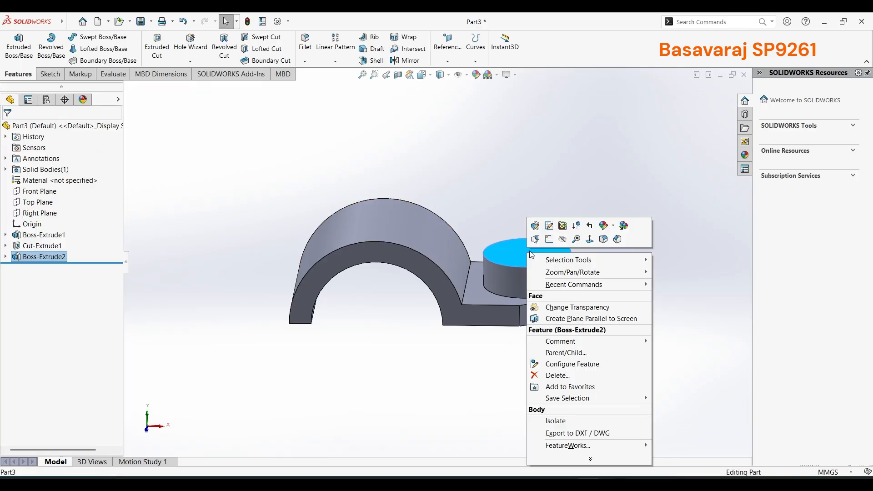
left_click(551, 240)
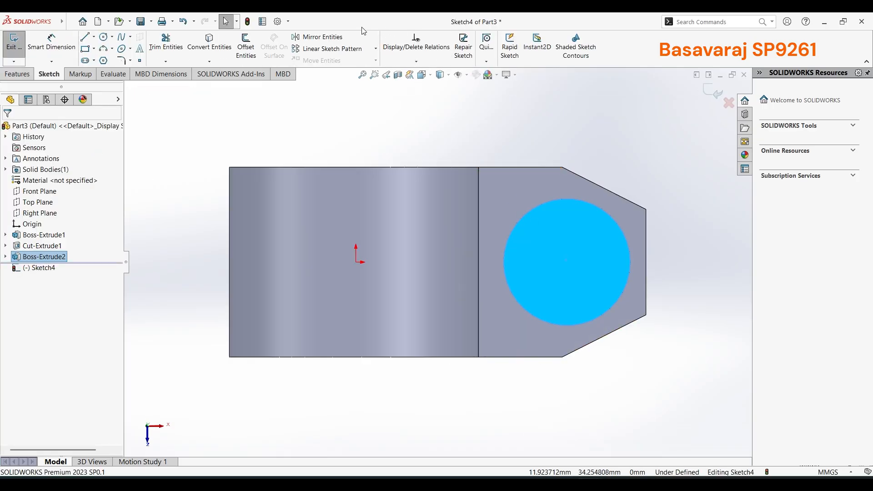
left_click(104, 36)
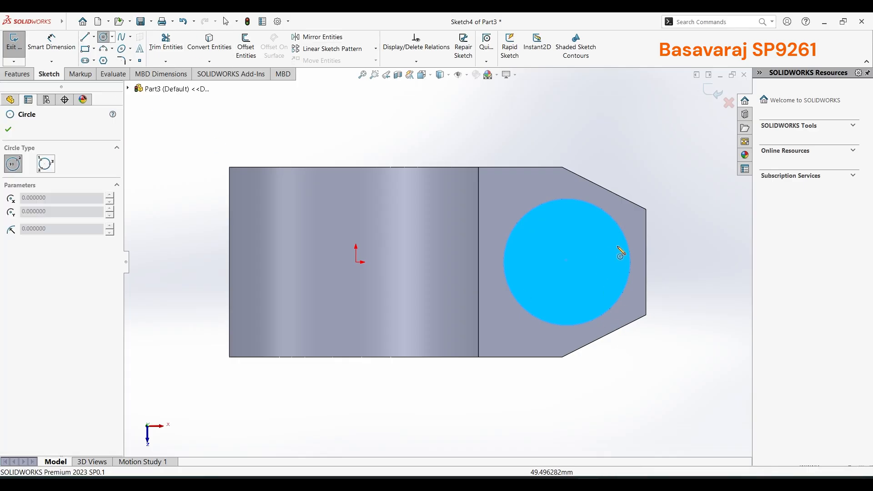
left_click(567, 262)
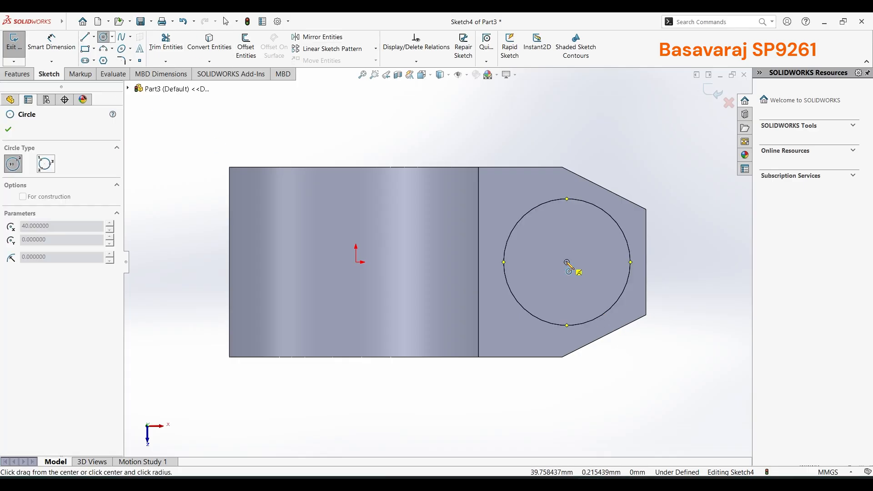
left_click(584, 288)
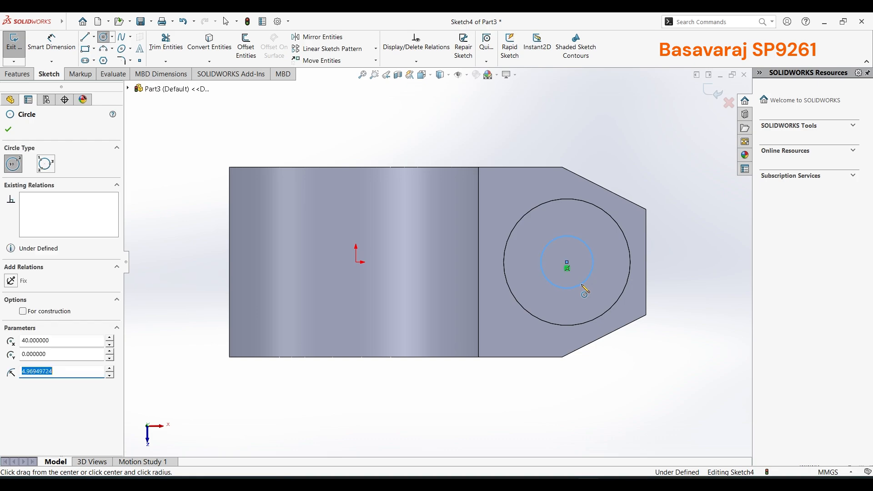
Step: Dimension the inner circle's diameter as 12 mm and leave the Smart Dimension command
left_click(51, 41)
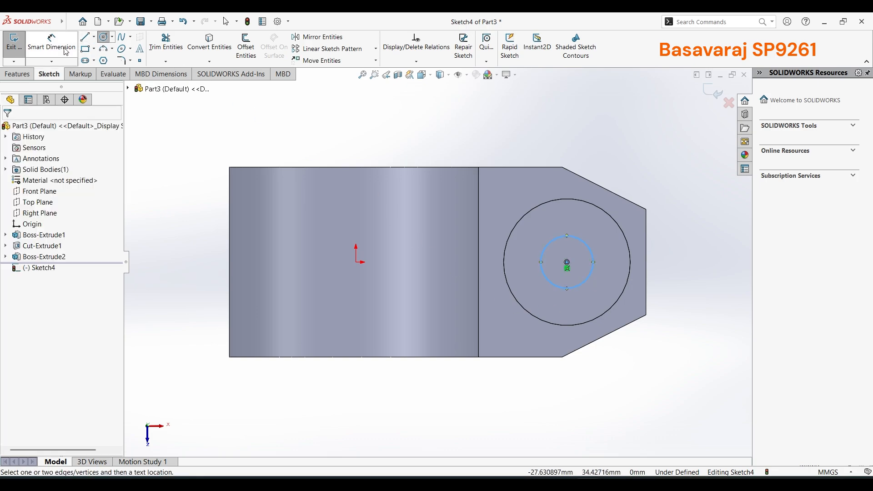
left_click(594, 266)
left_click(677, 207)
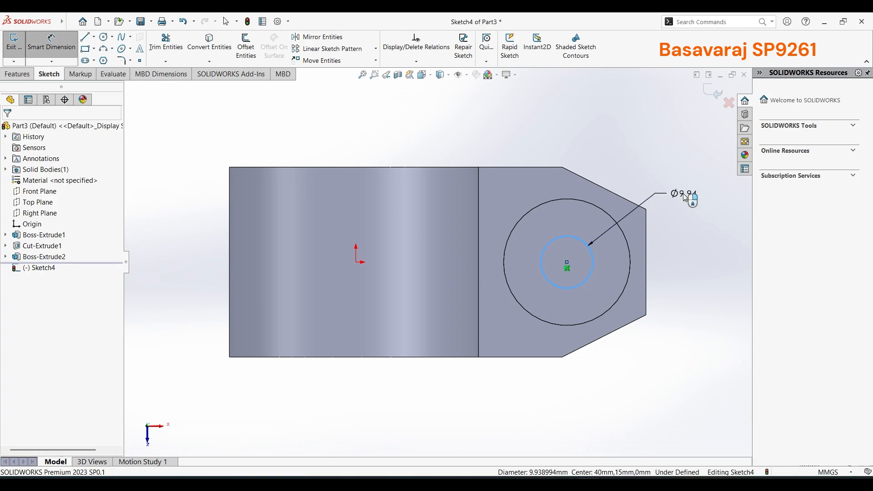
type("12")
key("Return")
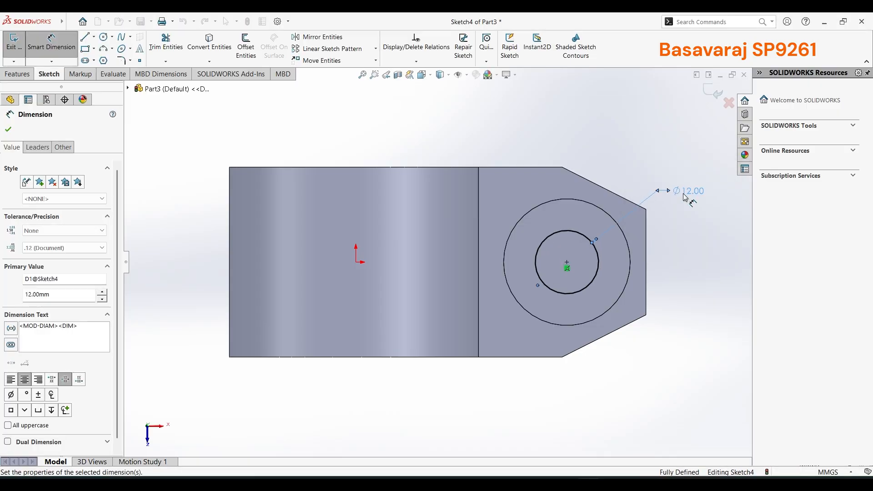
left_click(56, 43)
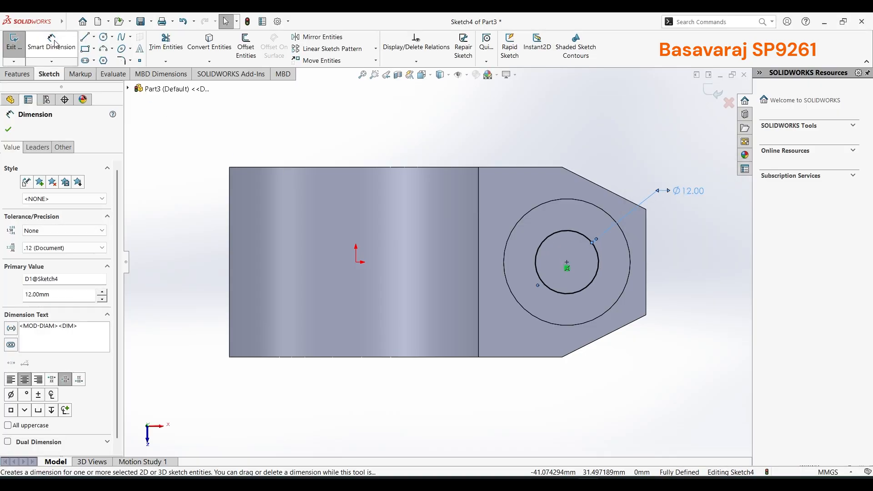
Step: Exit the sketch and cut the 12 mm circle through the boss and plate with an Up To Next extruded cut
left_click(712, 90)
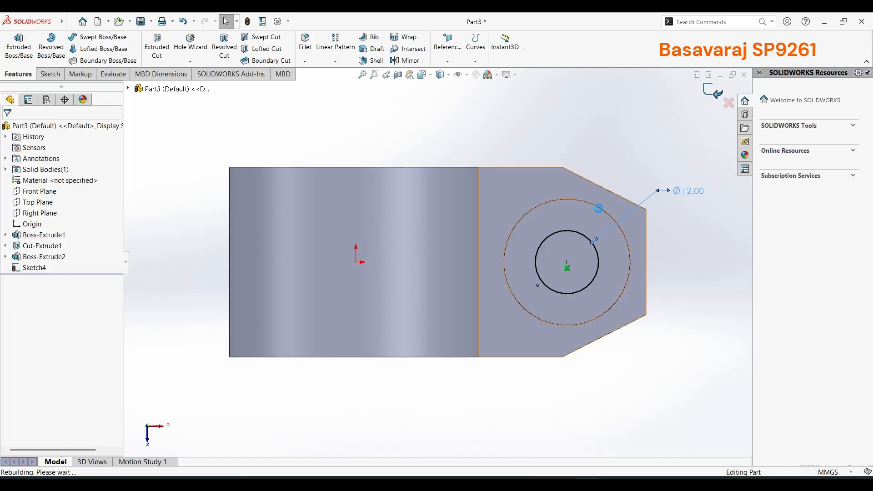
key("ctrl+7")
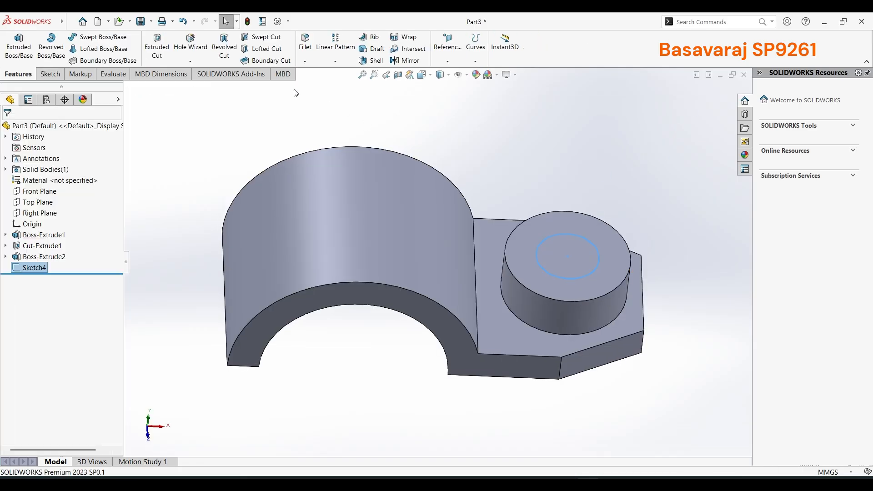
left_click(157, 44)
middle_click_drag(588, 290, 587, 186)
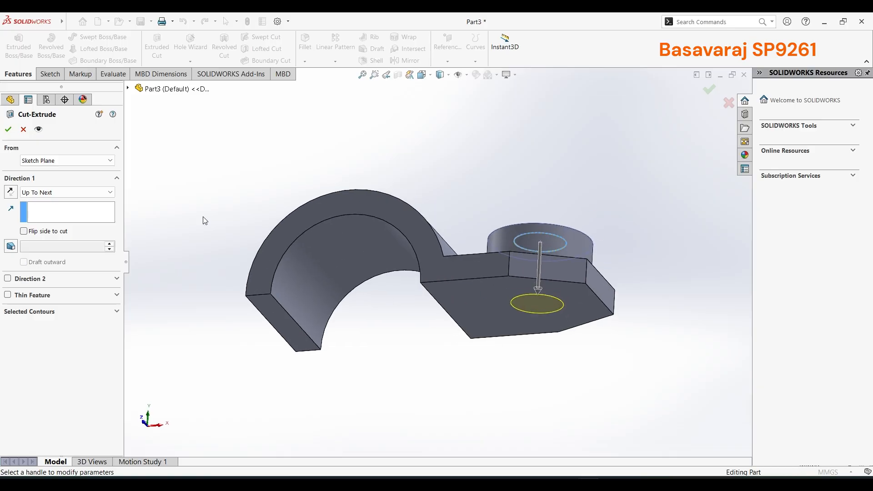
left_click(8, 130)
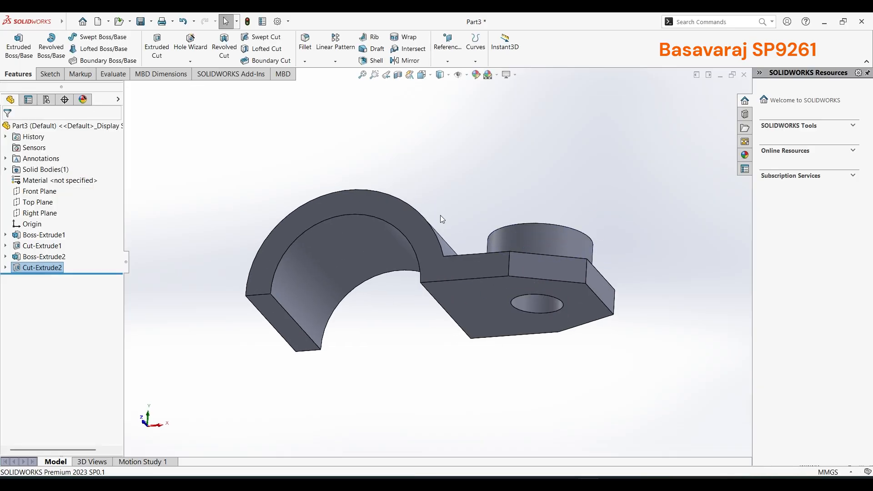
Step: Start a sketch on the Front Plane and draw a circle of about 14.5 mm radius above the half-ring's left side
middle_click_drag(487, 220, 358, 248)
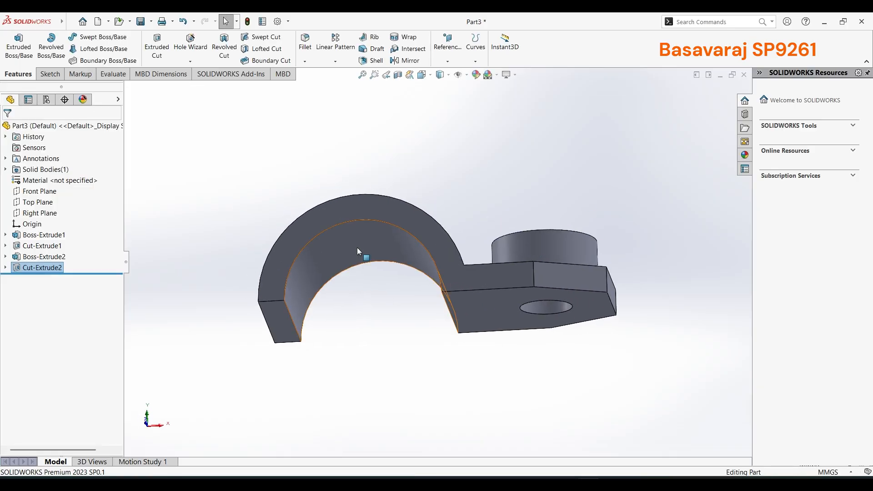
right_click(43, 200)
left_click(51, 182)
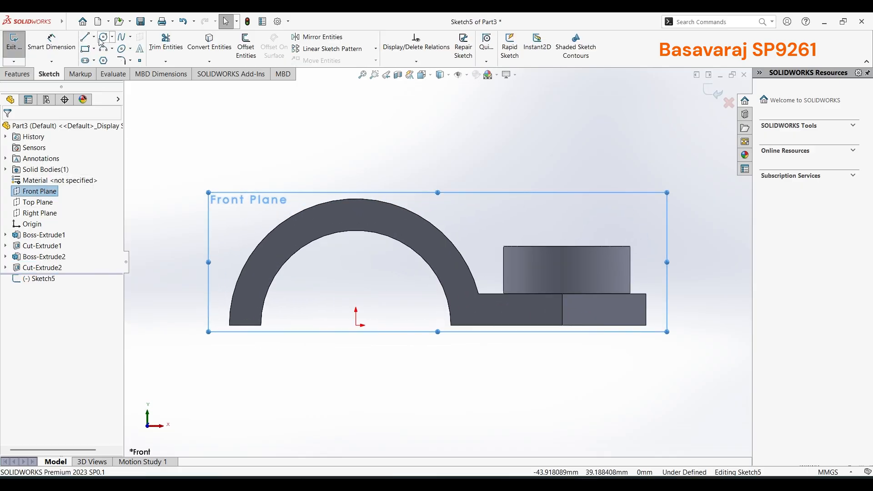
left_click(279, 128)
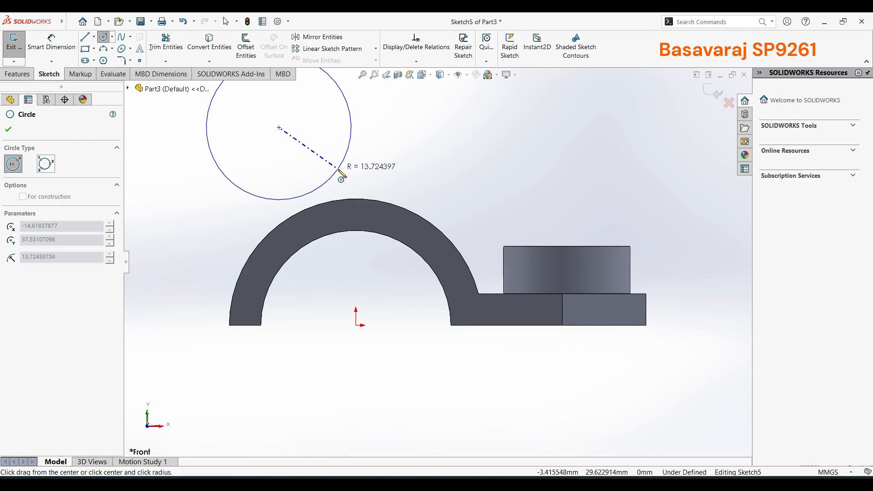
left_click(348, 169)
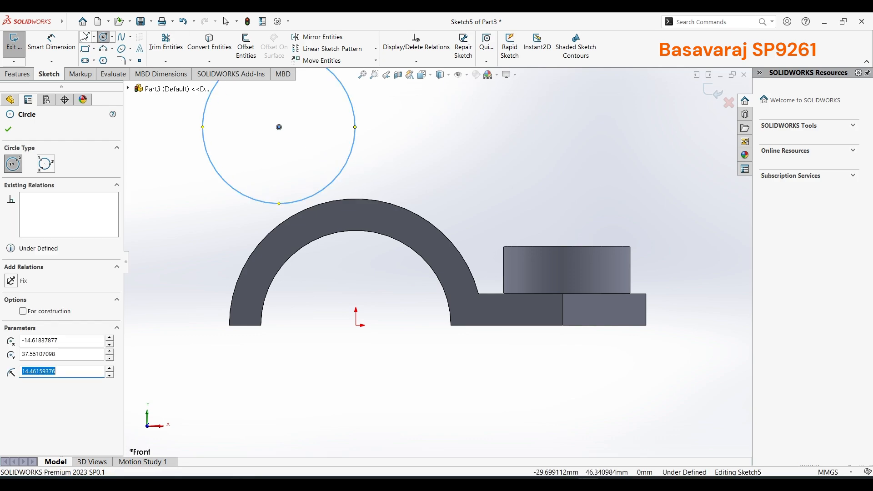
Step: Draw a line about 41 mm long from the half-ring's outer bottom-left corner up to the circle's left side
key("l")
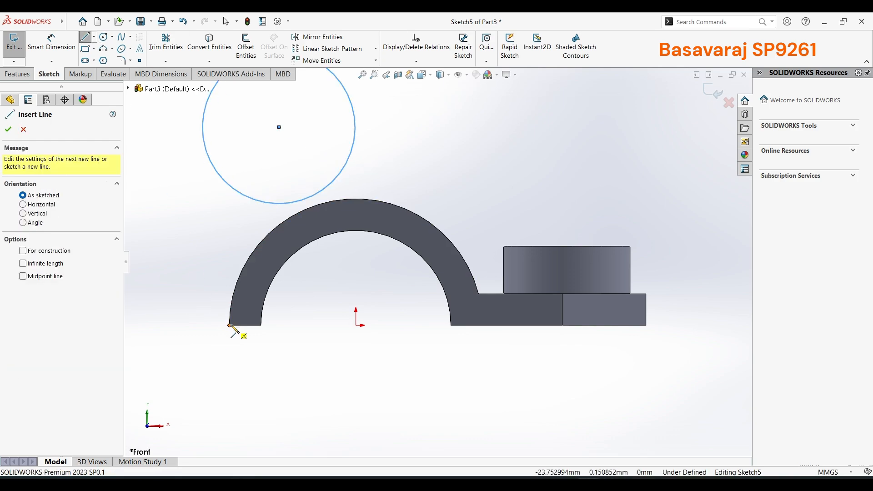
left_click(229, 326)
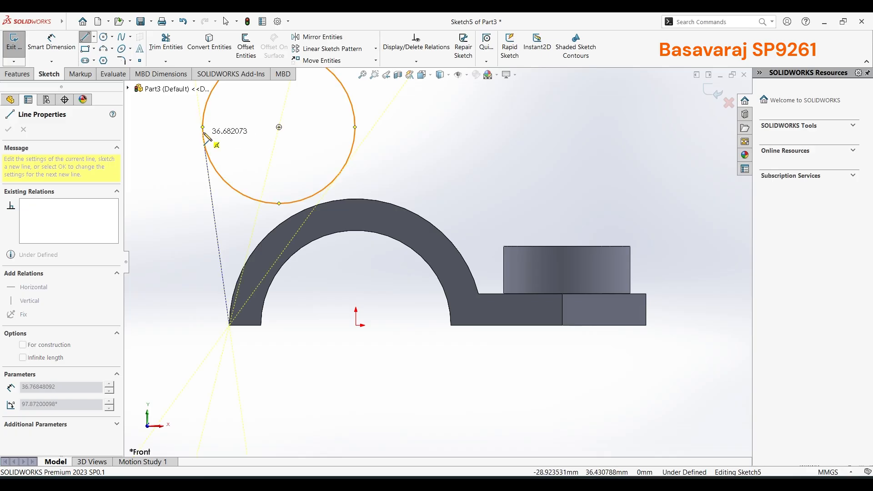
left_click(207, 114)
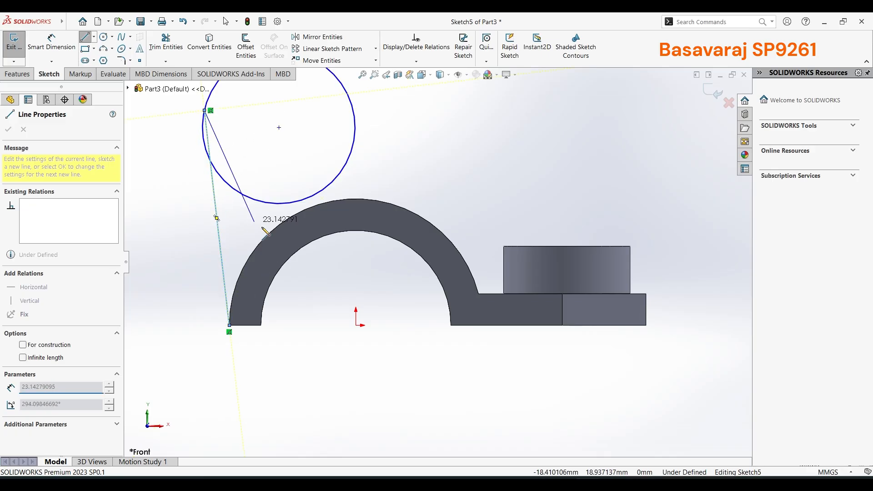
key("Escape")
key("Escape")
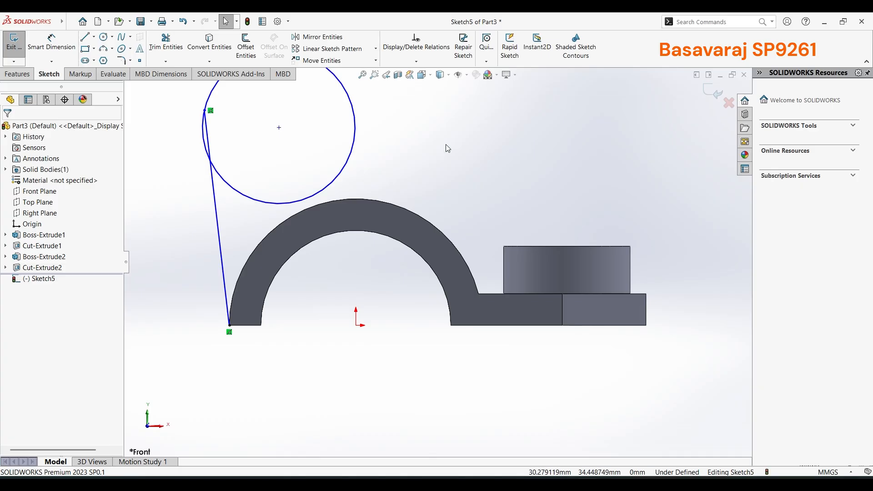
key("l")
left_click(356, 126)
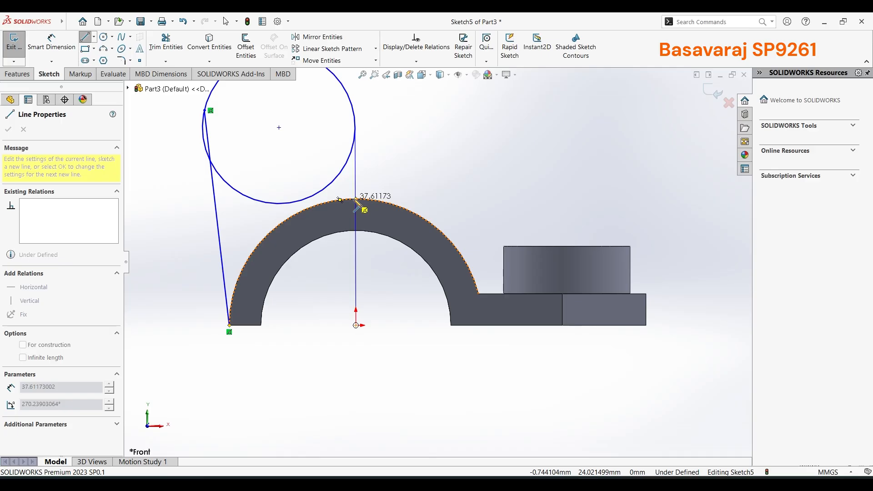
key("Escape")
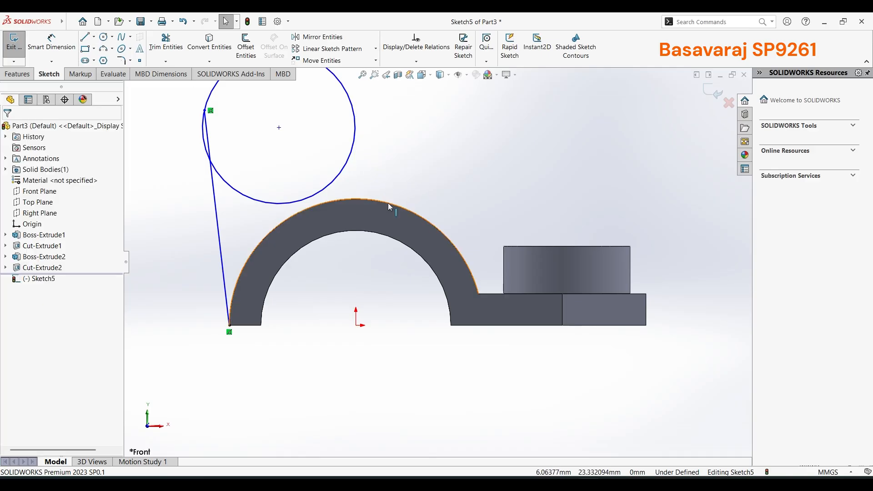
Step: Convert the half-ring's outer arc edge into a sketch entity
left_click(389, 203)
left_click(209, 48)
Step: Try a line from the circle to the top of the converted arc and undo it
key("l")
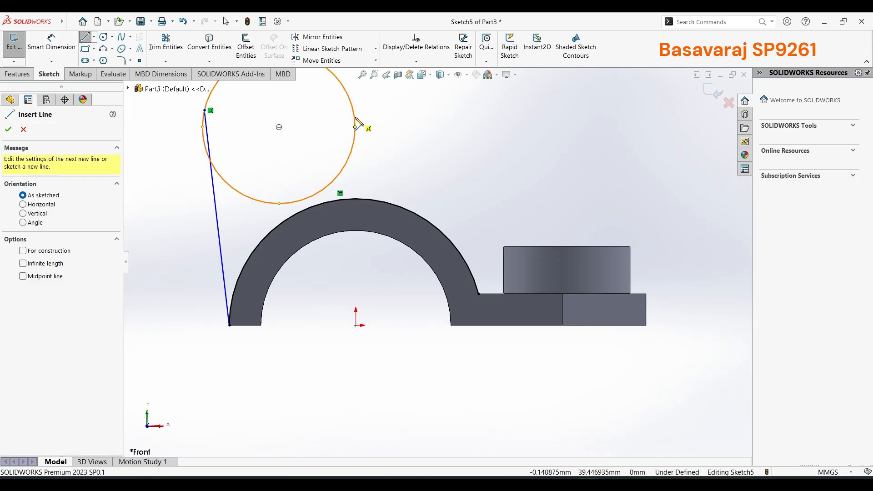
left_click(357, 122)
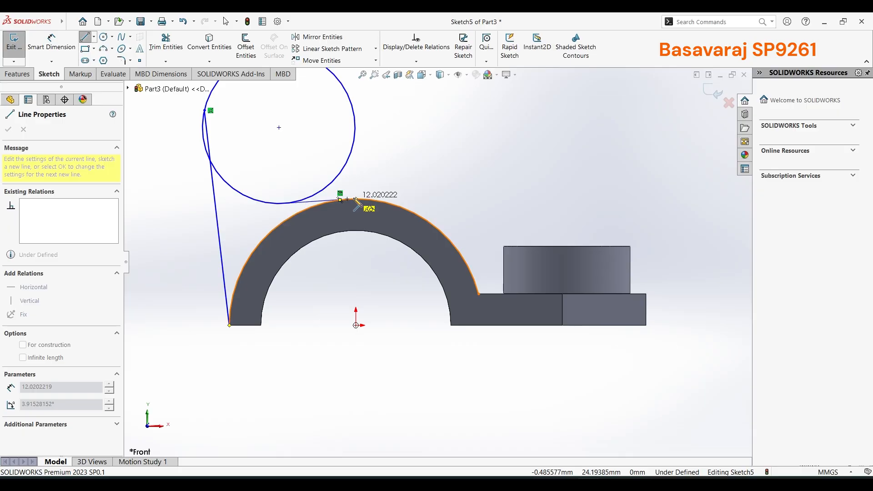
left_click(356, 200)
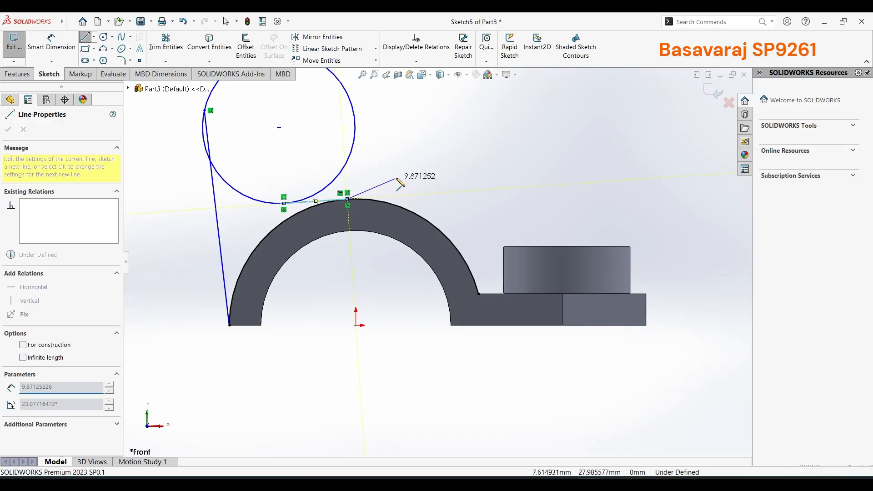
key("Escape")
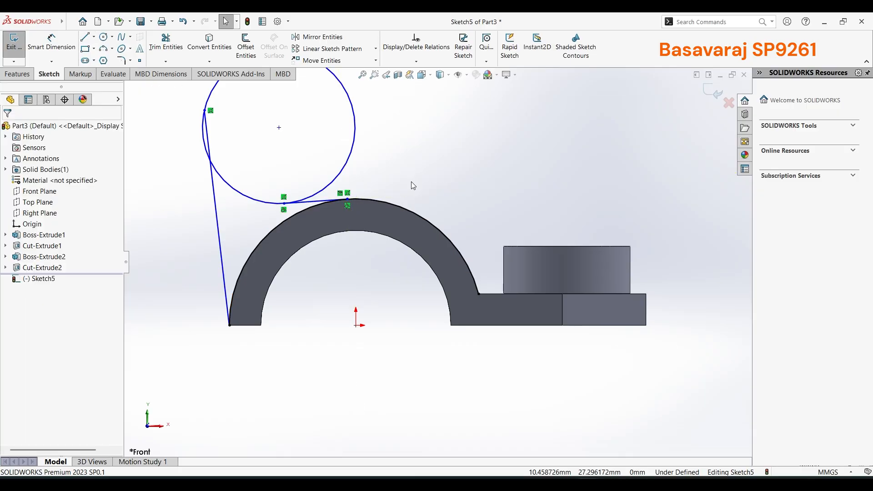
key("ctrl+z")
Step: Draw a line about 14 mm long from the circle's right quadrant to the arc's top, and make the long left line Vertical
right_click_drag(552, 146, 491, 147)
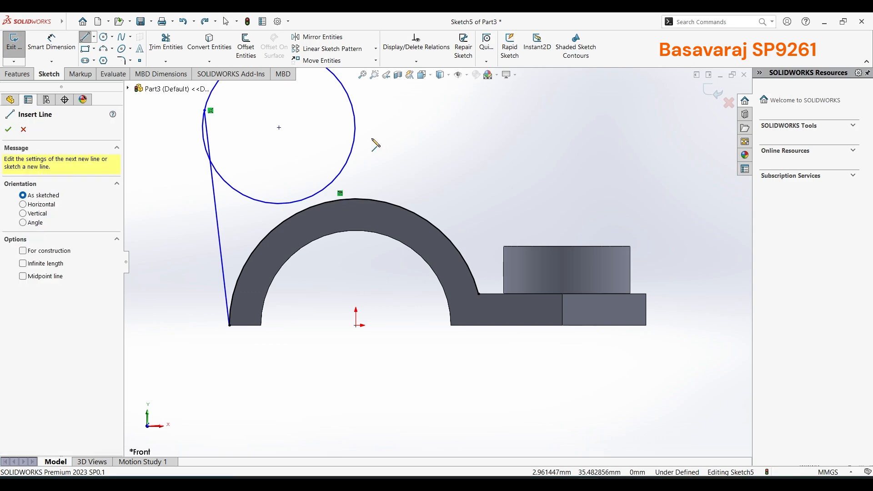
left_click(355, 128)
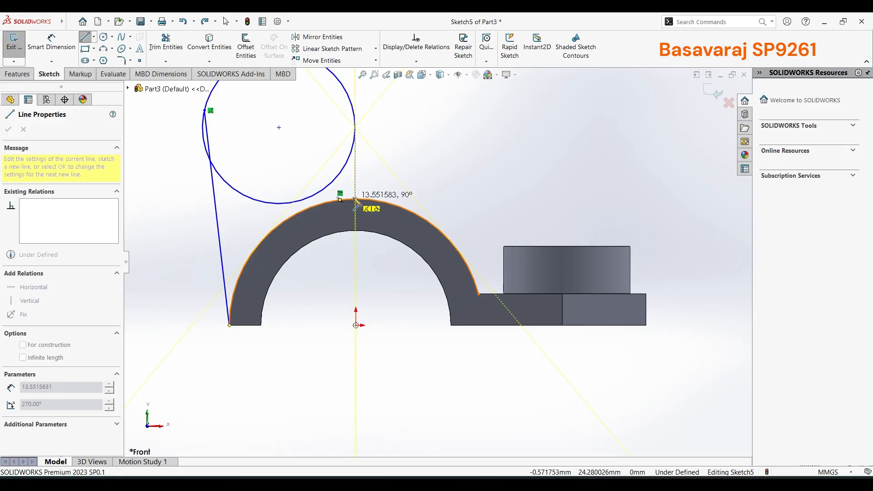
left_click(353, 199)
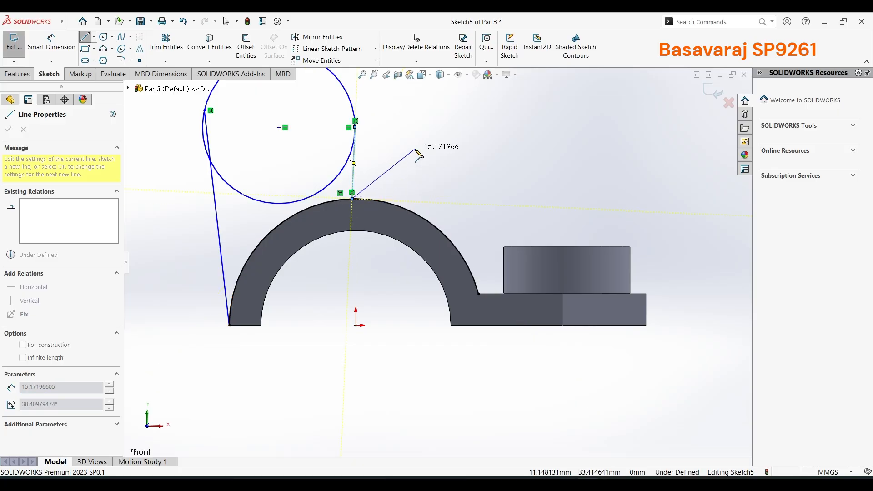
key("Escape")
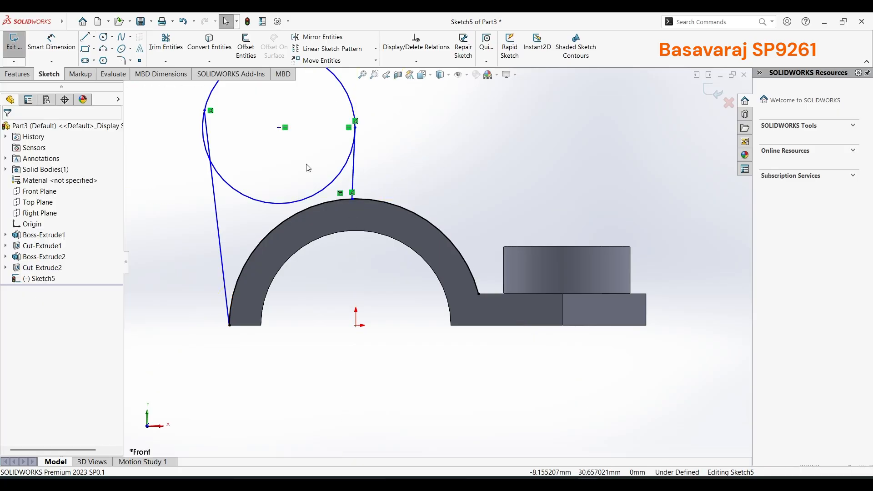
right_click(217, 196)
left_click(236, 165)
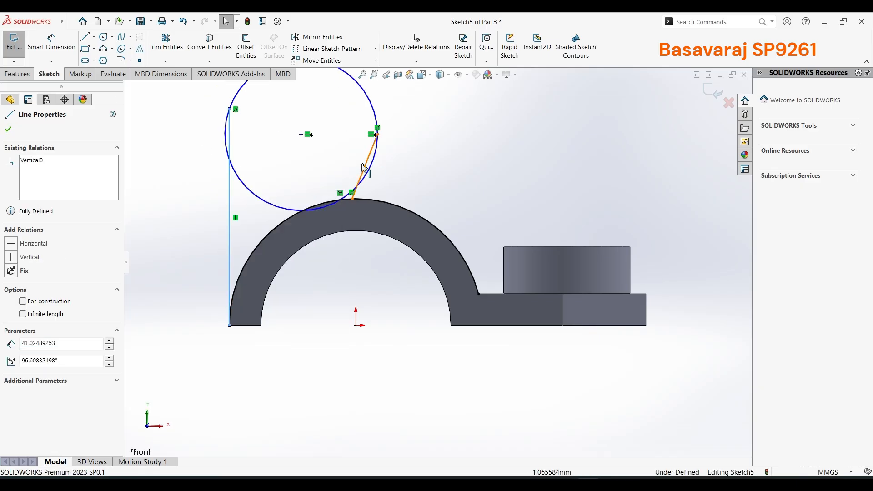
Step: Dimension the circle's diameter as 24 mm
scroll(364, 169, "up", 2)
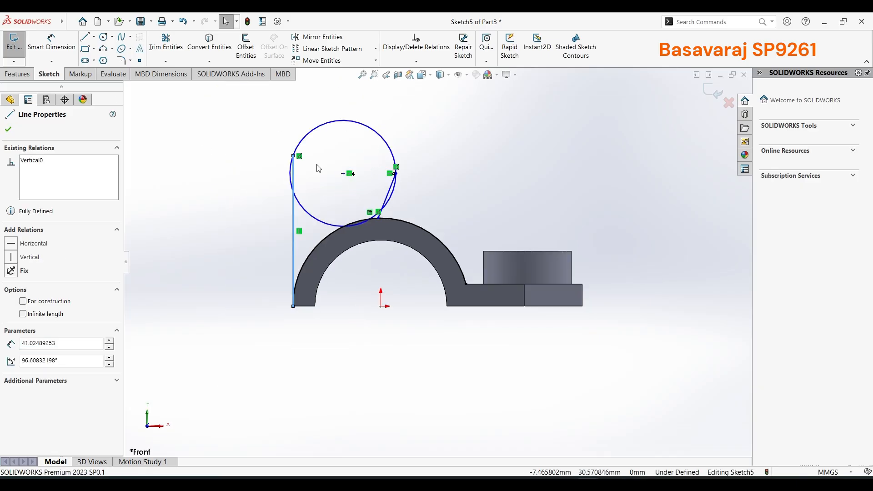
left_click(53, 43)
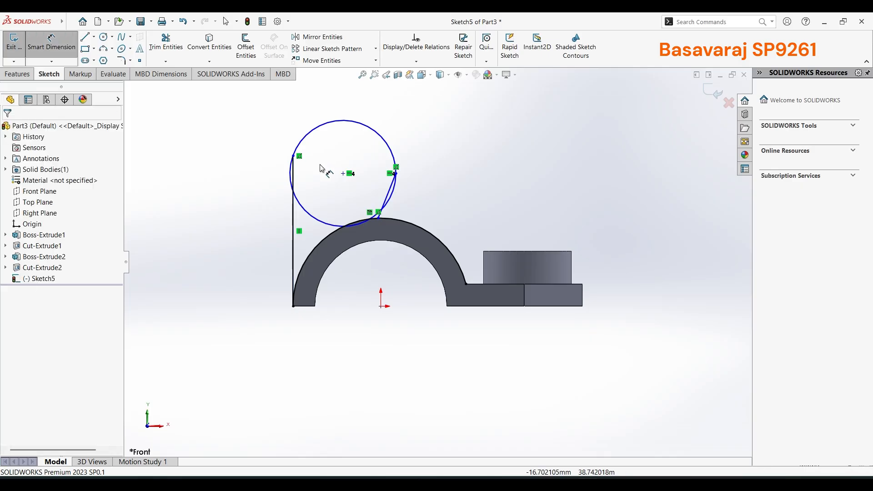
left_click(330, 125)
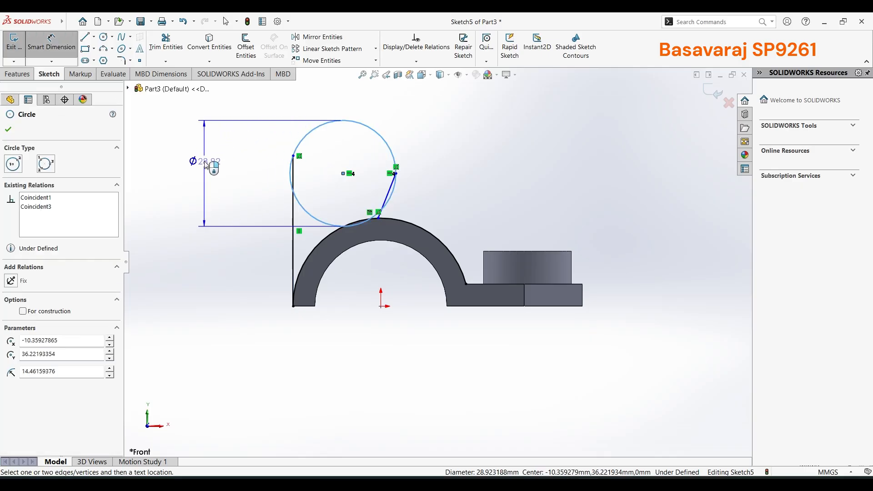
left_click(204, 161)
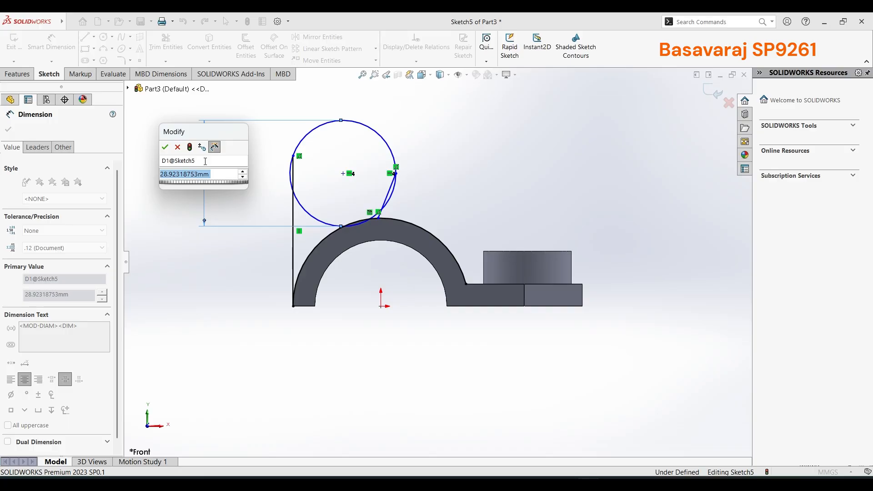
type("2")
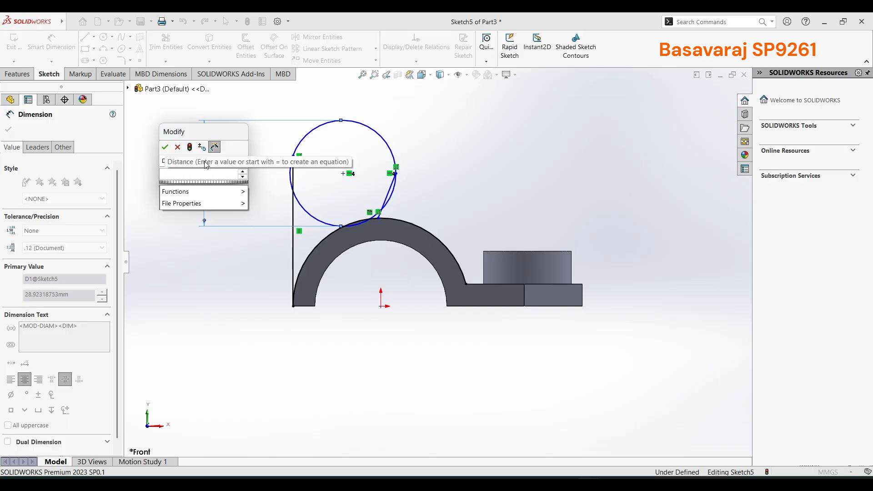
type("4")
key("Return")
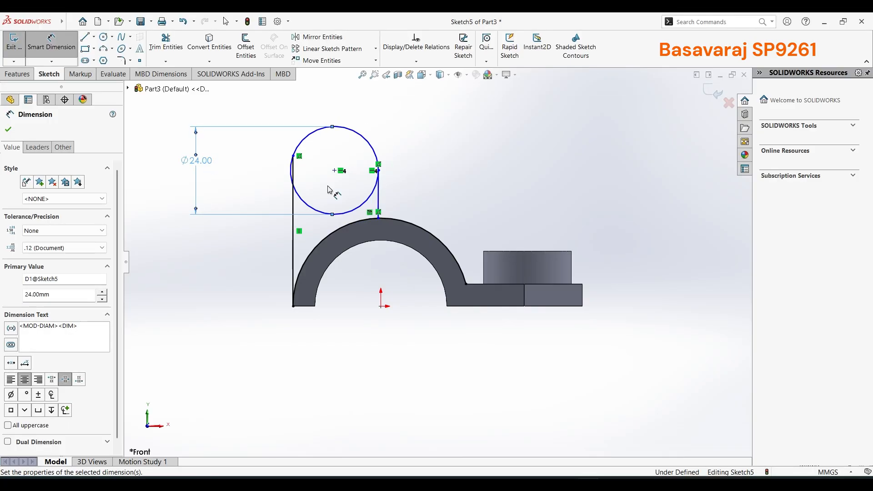
Step: Dimension the vertical distance between the circle's center and the origin as 36 mm, and leave the Smart Dimension command
left_click(334, 170)
left_click(381, 306)
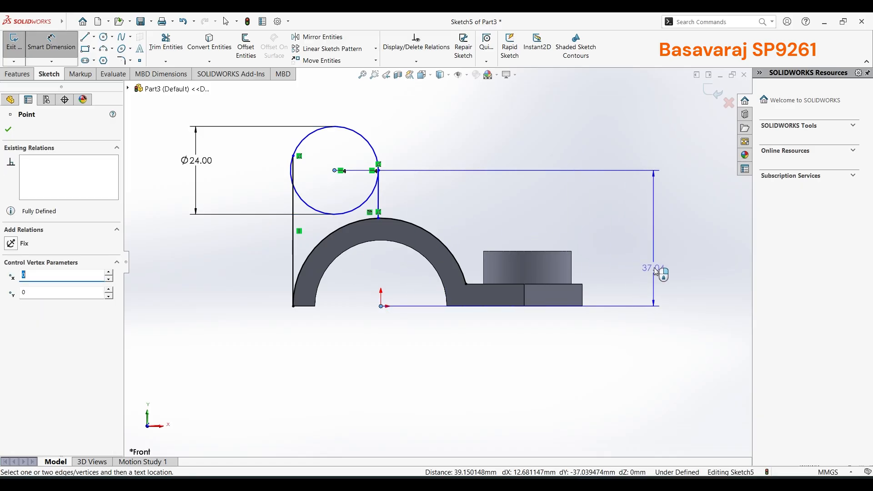
left_click(635, 255)
type("3")
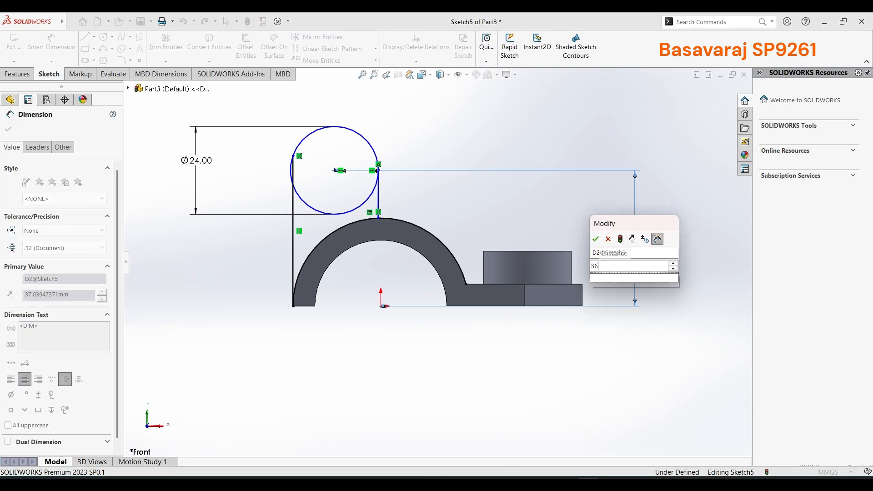
type("6")
key("Return")
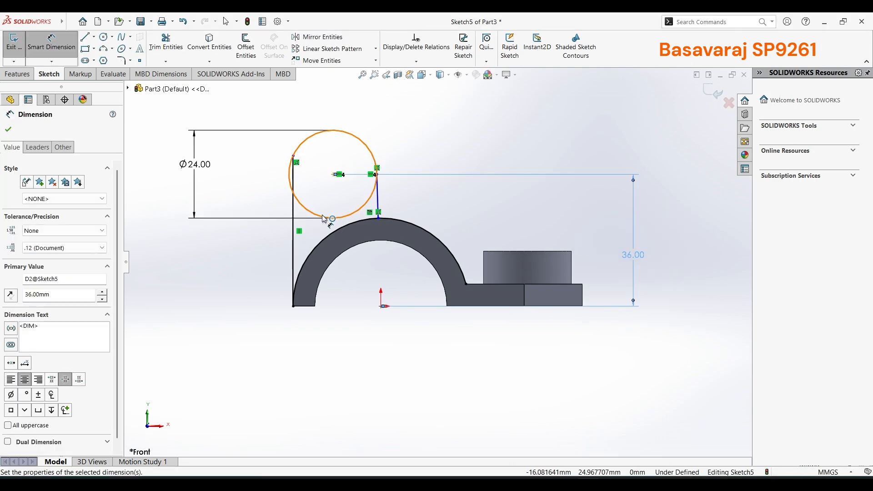
key("Escape")
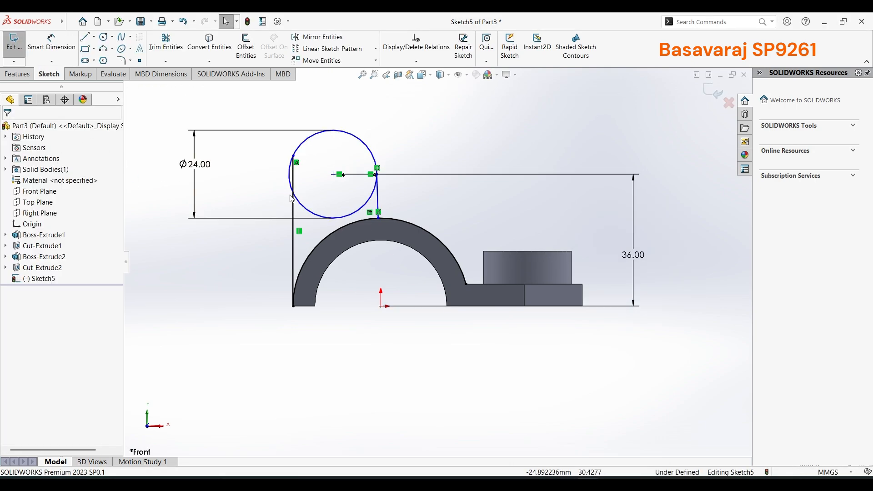
Step: Make the 24 mm circle Tangent to the long left vertical line
left_click(301, 205)
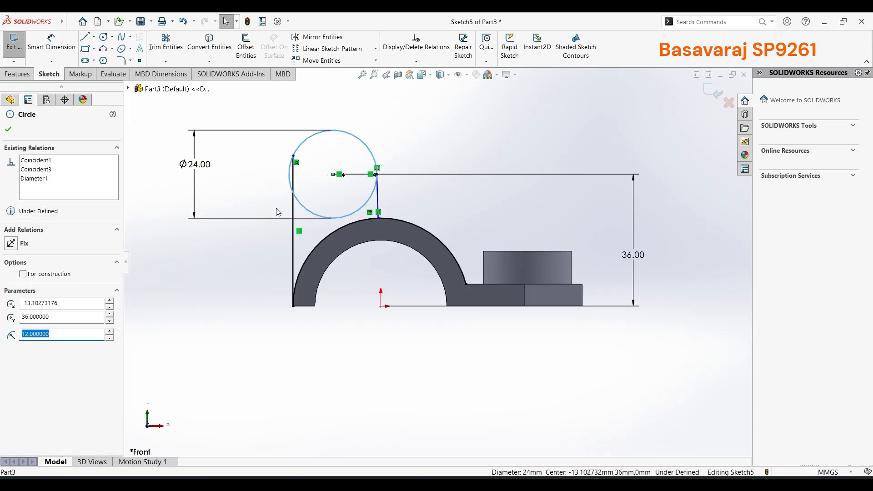
left_click(293, 208, "ctrl")
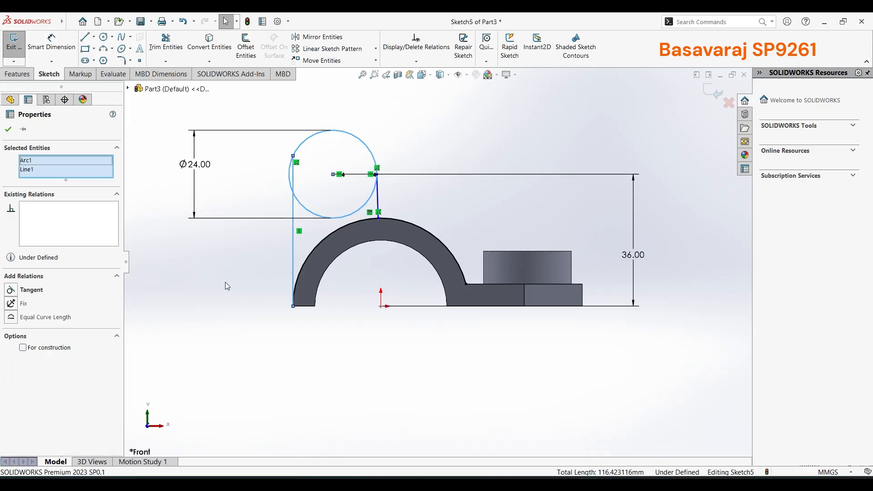
left_click(11, 290)
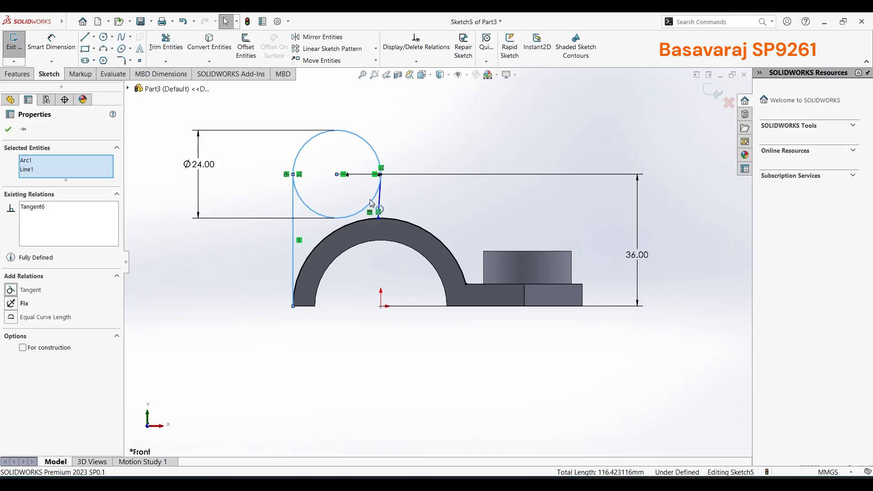
left_click(8, 129)
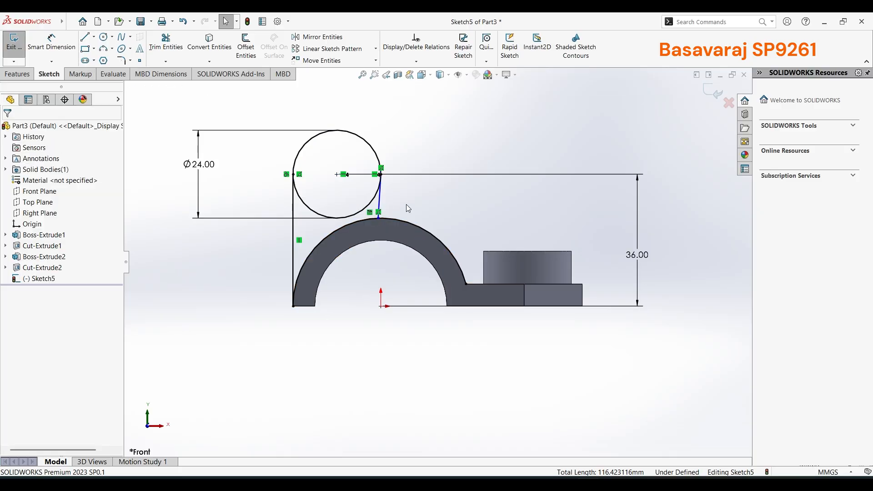
left_click(381, 199)
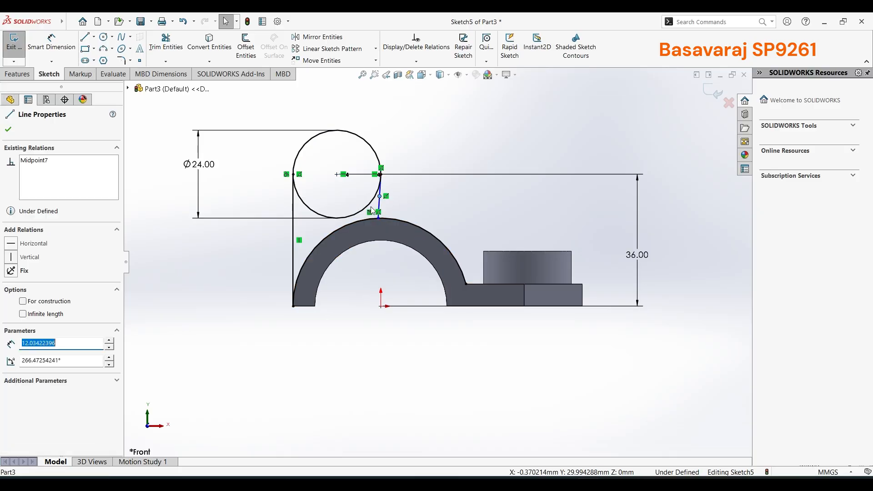
left_click(370, 206, "ctrl")
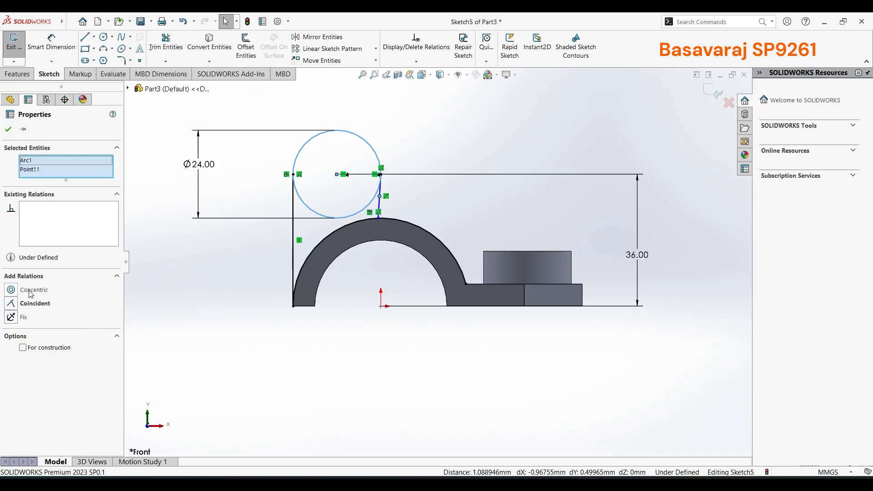
left_click(249, 297)
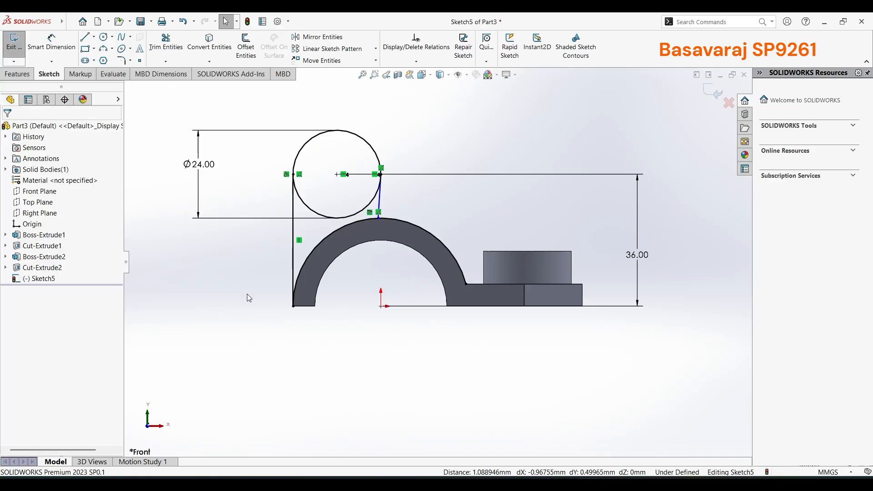
Step: Make the short line on the circle's right side Tangent to the circle
left_click(379, 205)
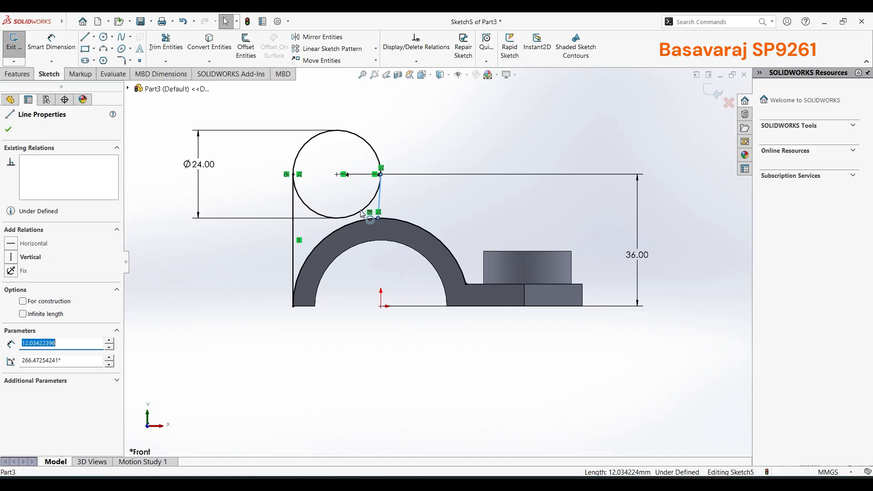
left_click(363, 213, "ctrl")
left_click(35, 295)
left_click(564, 136)
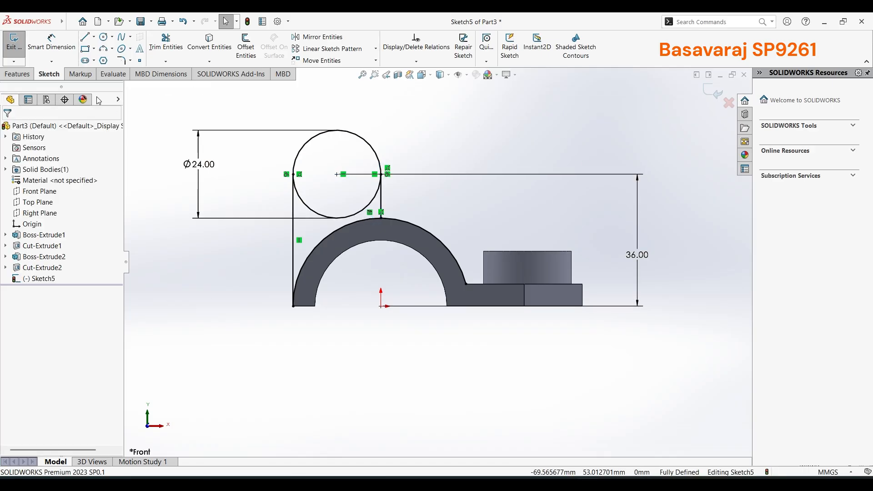
Step: Power trim the circle's lower half and the part of the converted arc right of the short vertical line
left_click(166, 42)
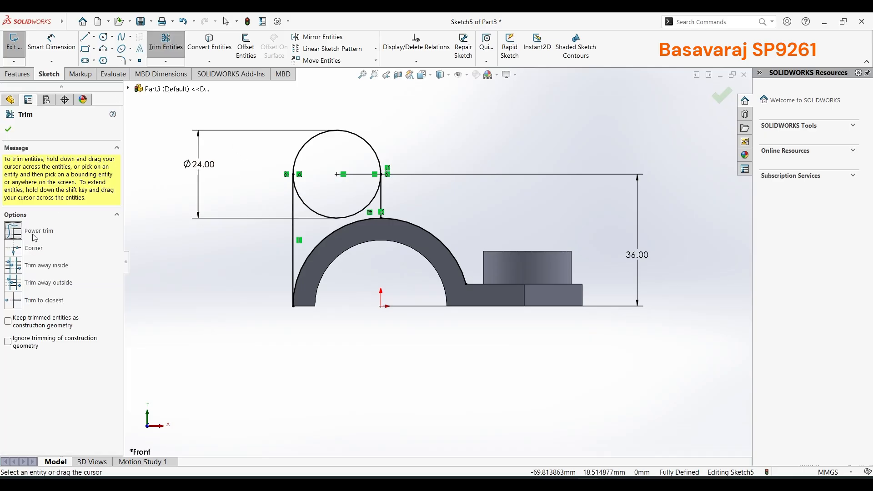
left_click_drag(347, 183, 306, 222)
mouse_move(457, 188)
left_mouse_down()
mouse_move(438, 222)
mouse_move(396, 248)
left_mouse_up()
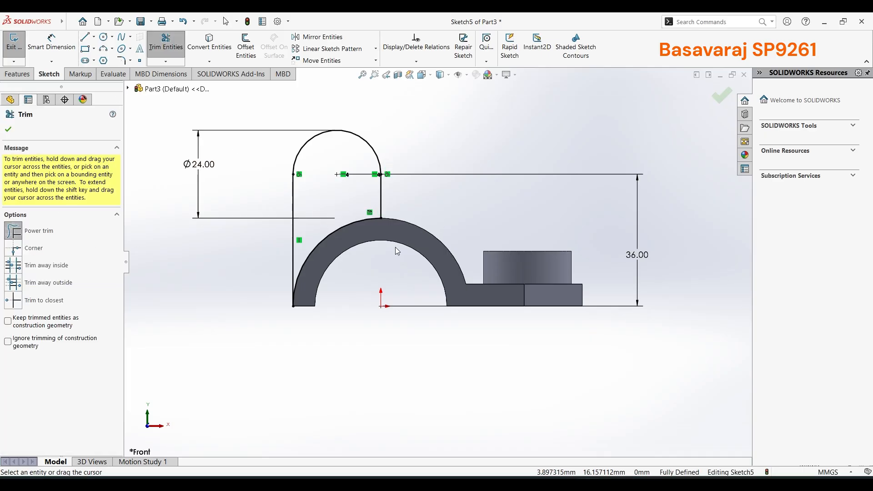
left_click(723, 98)
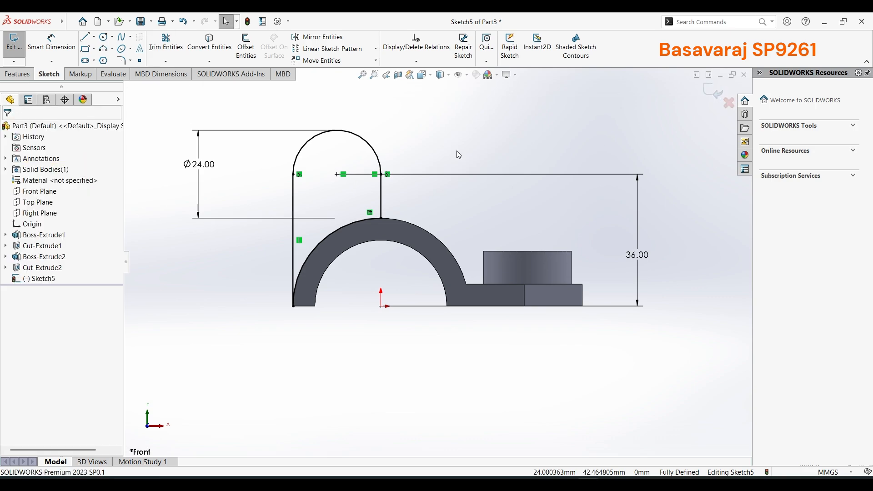
Step: Draw a circle centered on the lug's rounded top, dimension its diameter as 14 mm, and exit the sketch
left_click(105, 37)
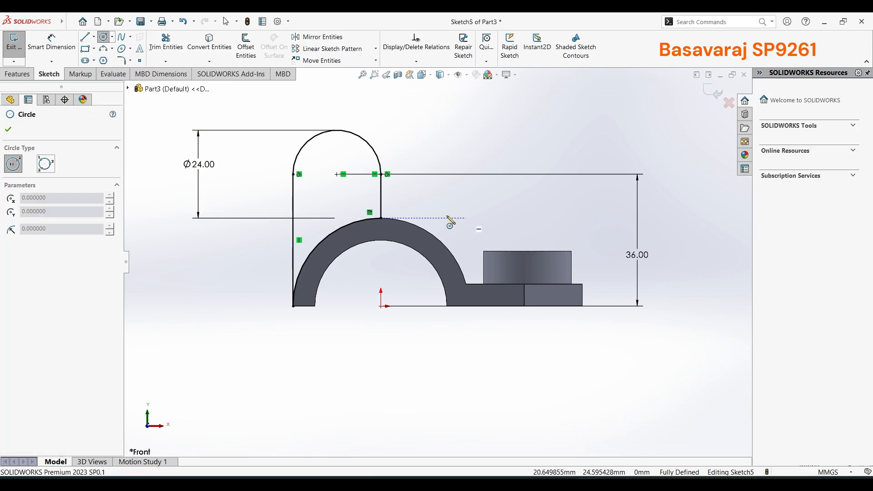
left_click(337, 174)
left_click(360, 188)
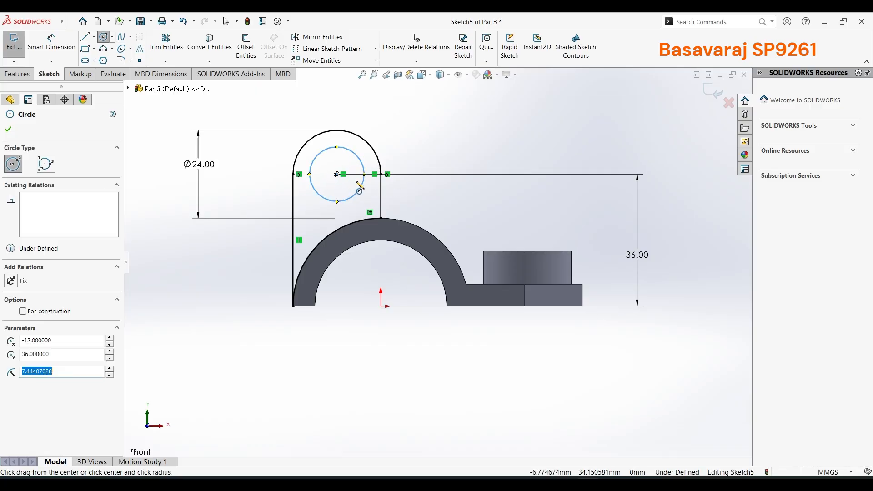
left_click(42, 51)
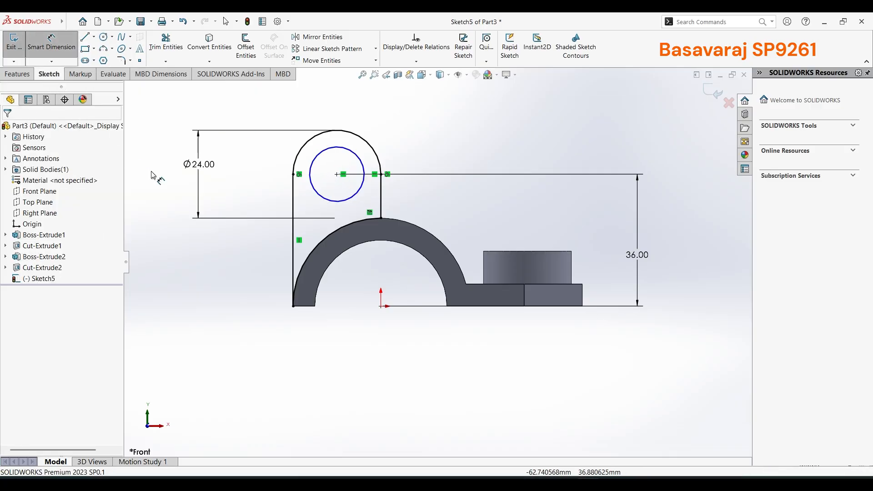
left_click(353, 152)
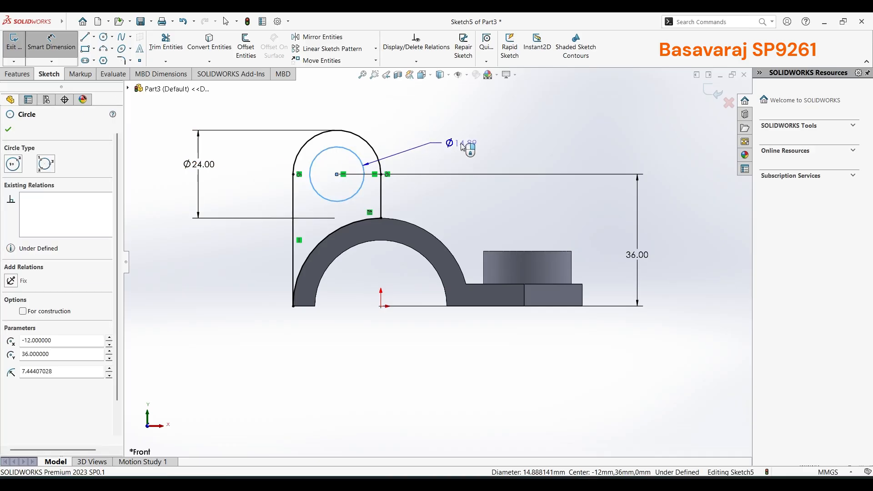
left_click(463, 147)
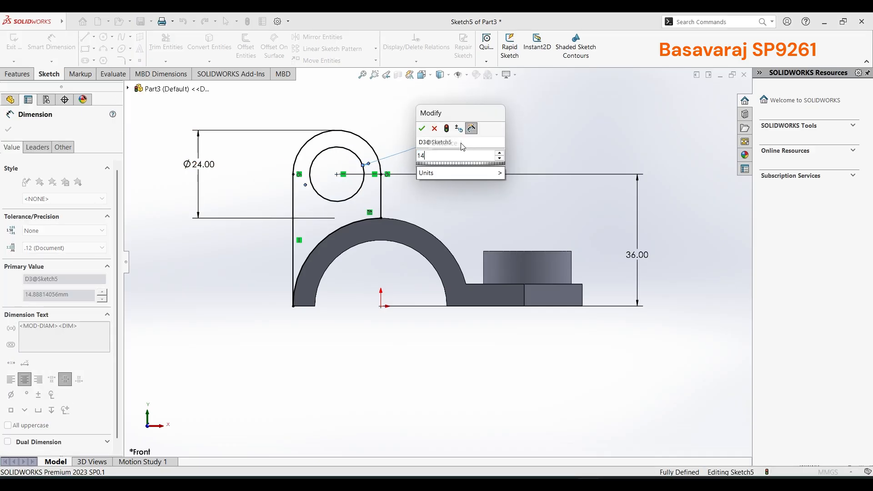
key("Return")
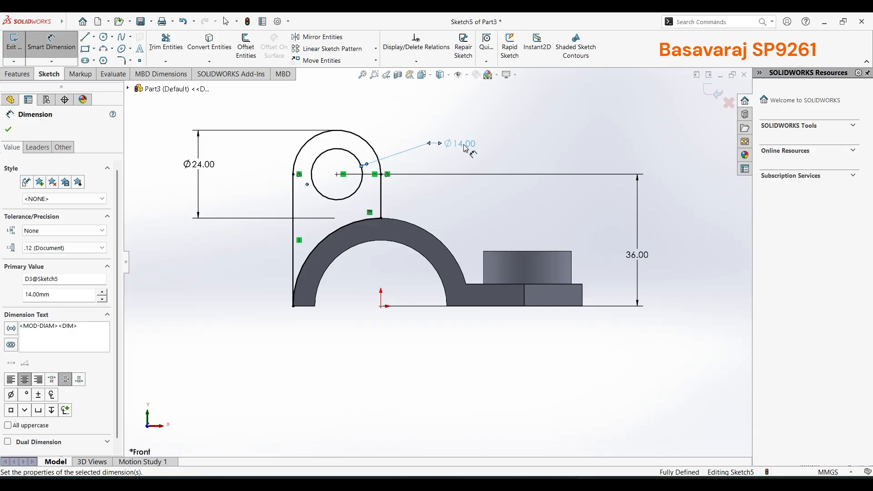
left_click(711, 93)
Step: Extrude the lug profile as a boss, Mid Plane, 22 mm deep, merged with the half-ring
mouse_move(474, 131)
middle_mouse_down()
mouse_move(453, 143)
mouse_move(444, 171)
middle_mouse_up()
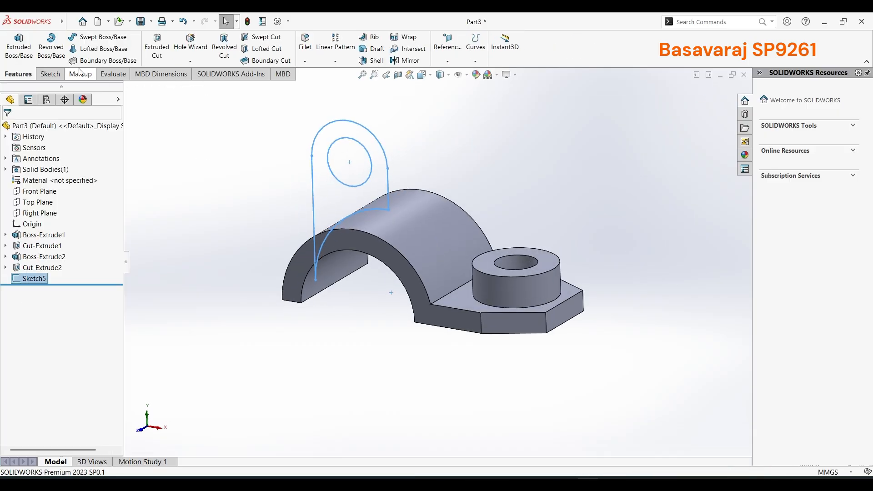
left_click(18, 48)
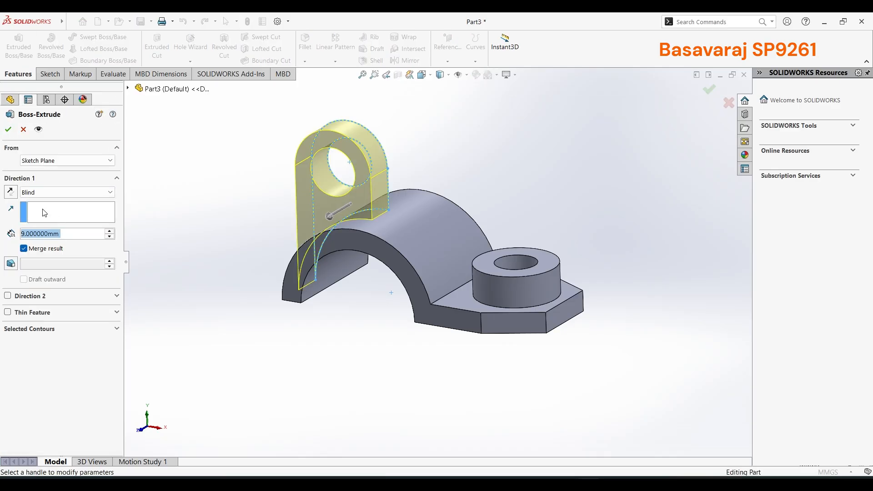
left_click(39, 192)
left_click(63, 247)
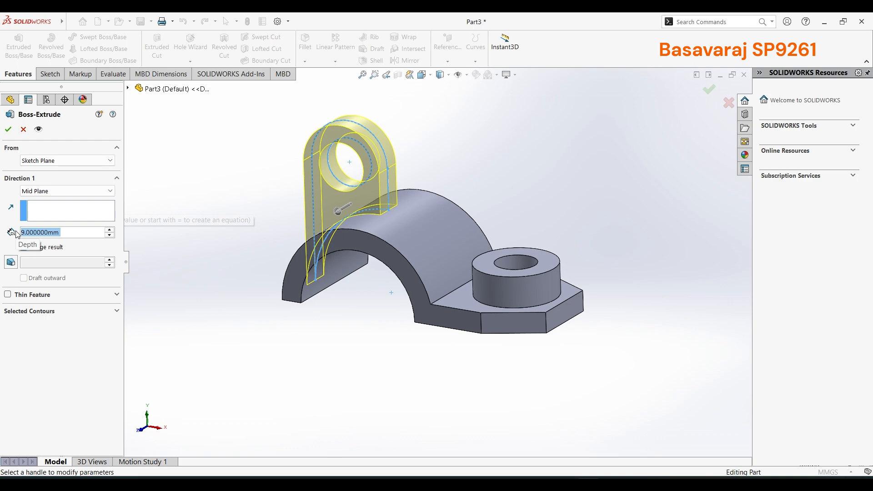
type("22")
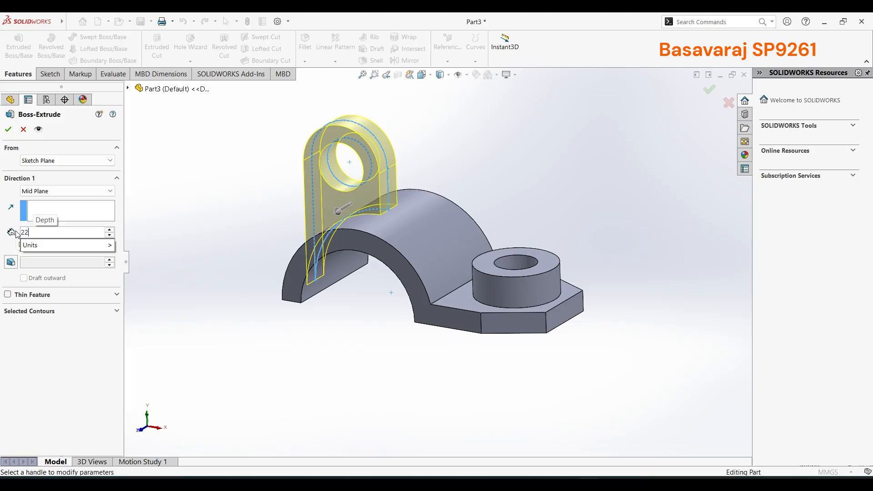
key("Return")
middle_click_drag(719, 181, 679, 210)
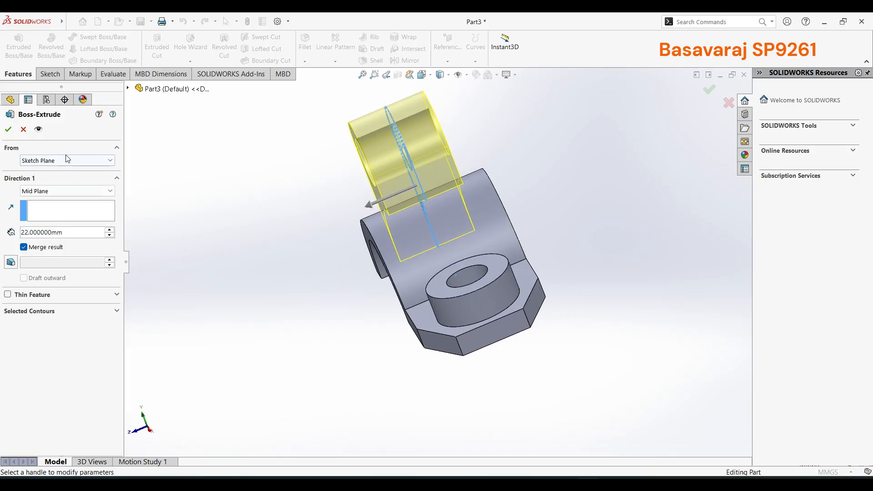
left_click(8, 130)
middle_click_drag(337, 247, 641, 270)
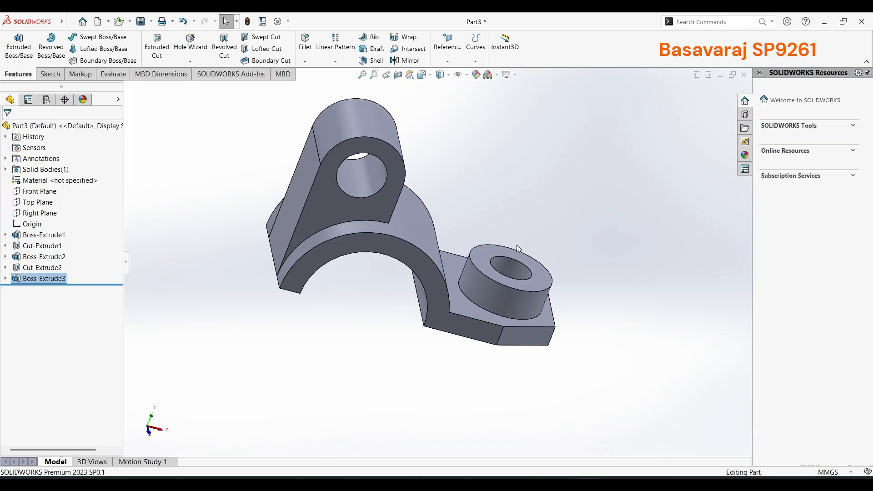
Step: Start a sketch on the Front Plane and convert the lug's right vertical edge and the boss's left vertical edge
right_click(26, 193)
left_click(23, 177)
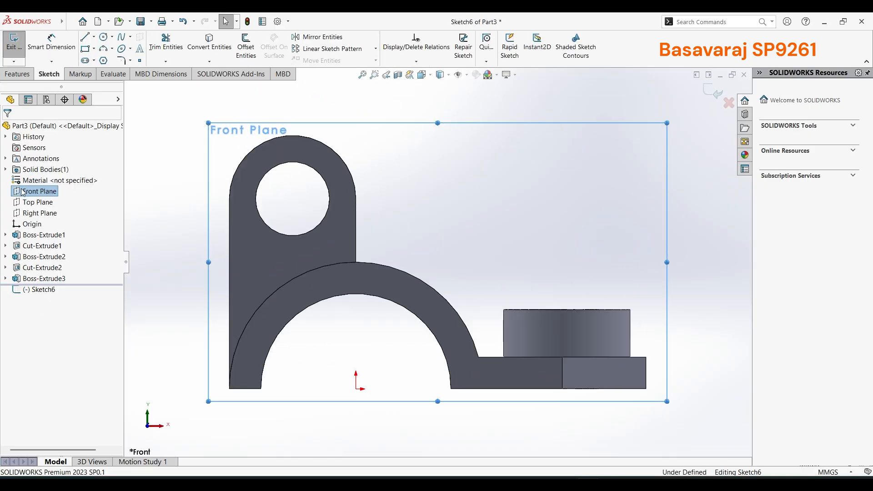
left_click(356, 229)
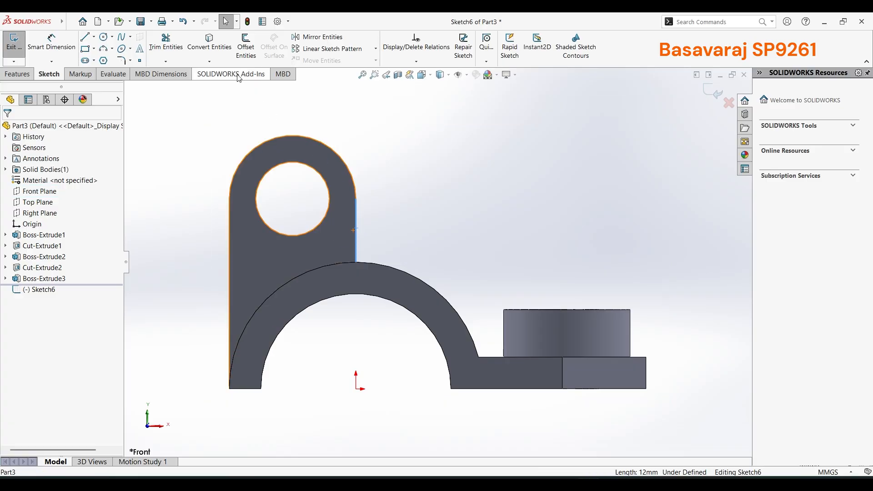
left_click(210, 46)
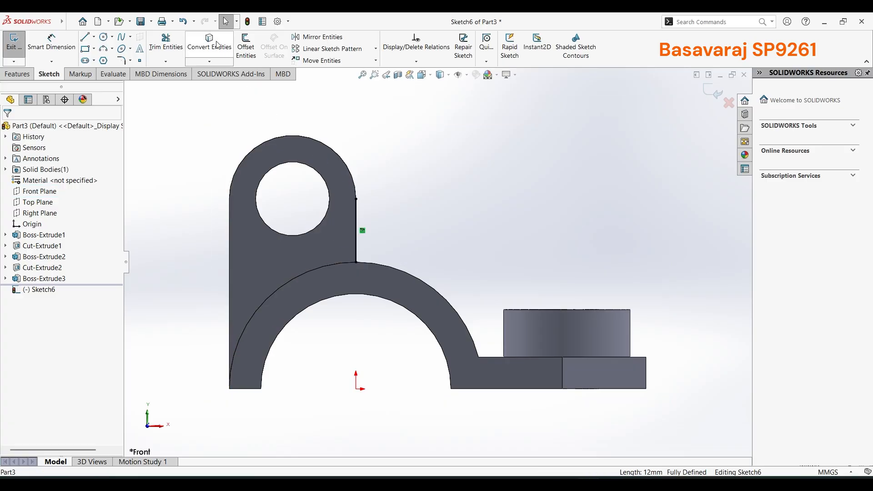
left_click(503, 335)
left_click(209, 46)
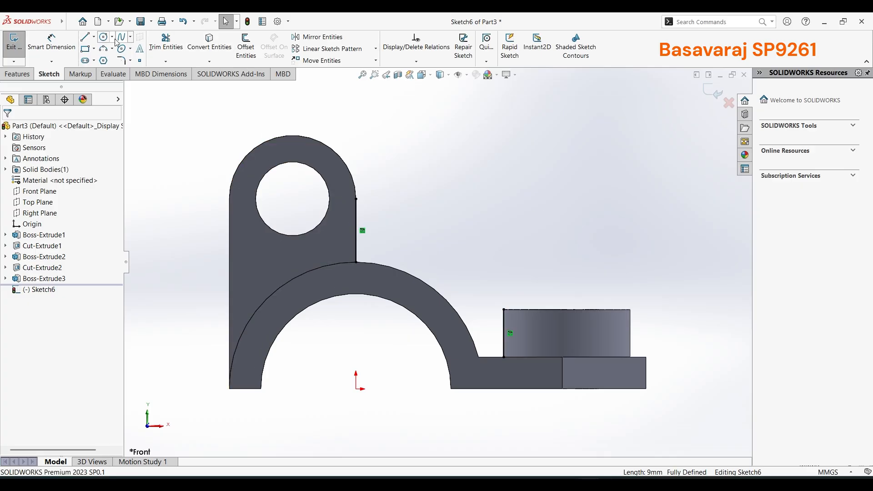
Step: Draw a 35 mm sloped line from the top of the lug's converted edge to the top of the boss's converted edge
left_click(88, 38)
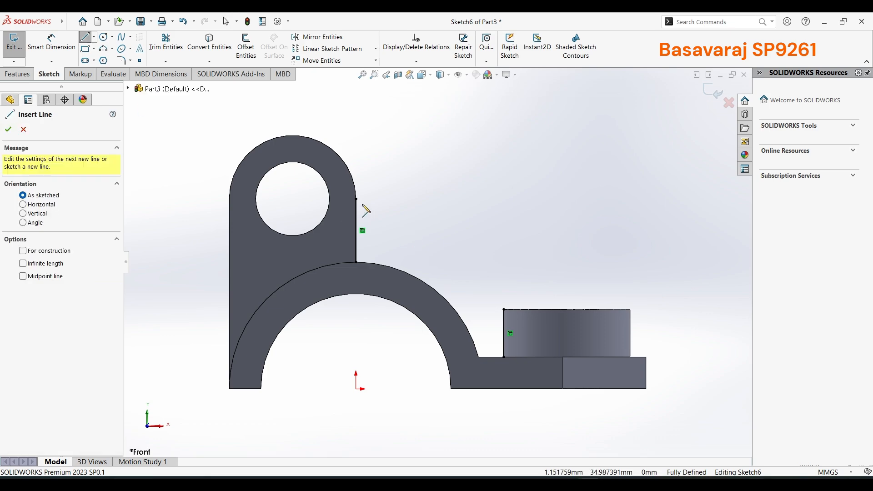
left_click(356, 199)
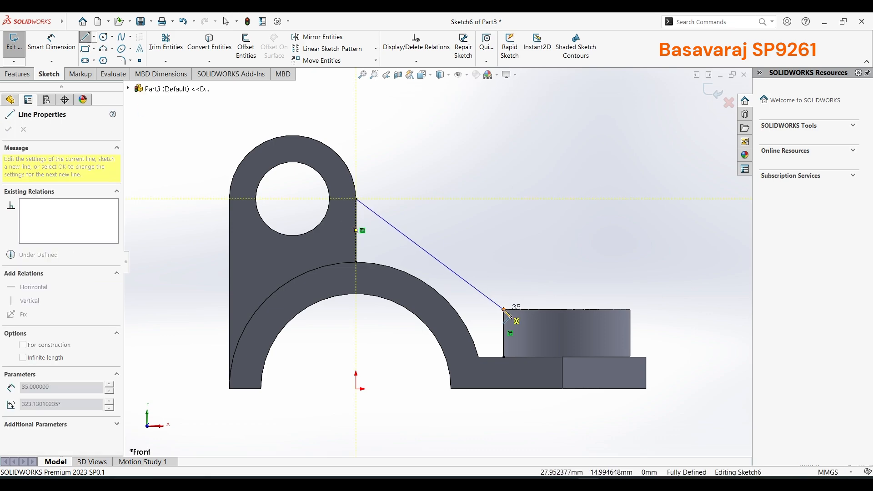
double_click(504, 309)
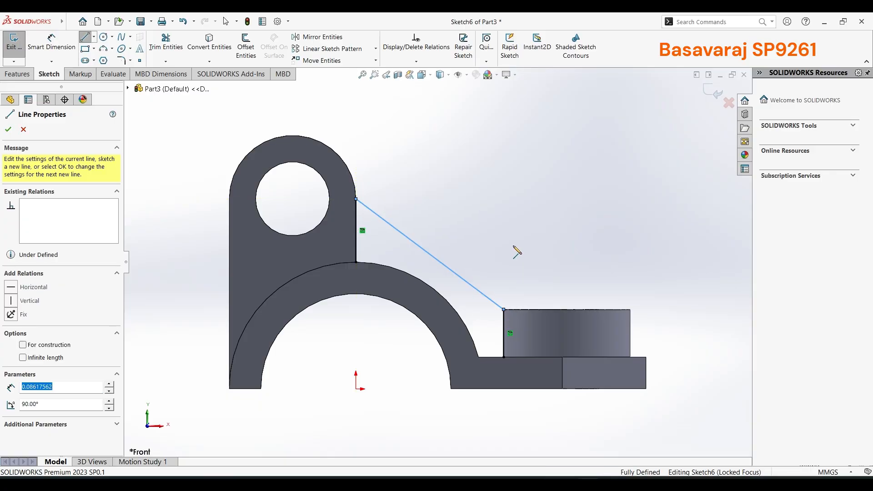
key("Escape")
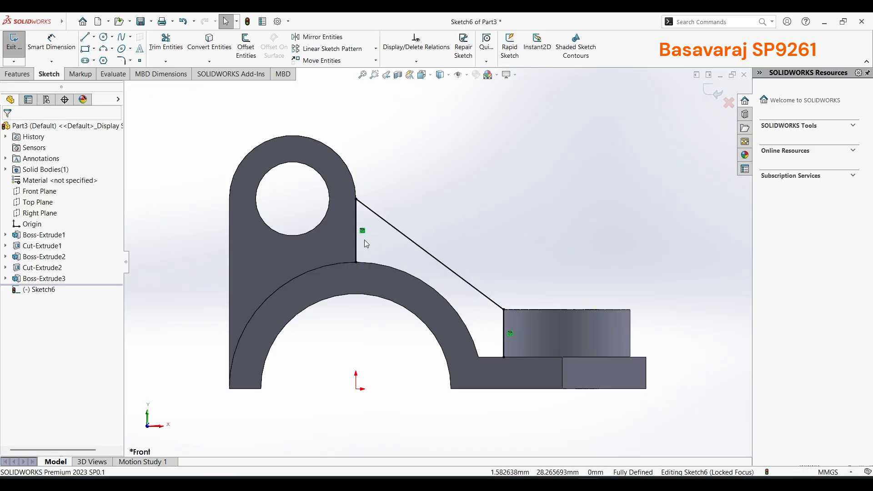
Step: Turn the two converted vertical lines at the lug and the boss into construction geometry
left_click(356, 238)
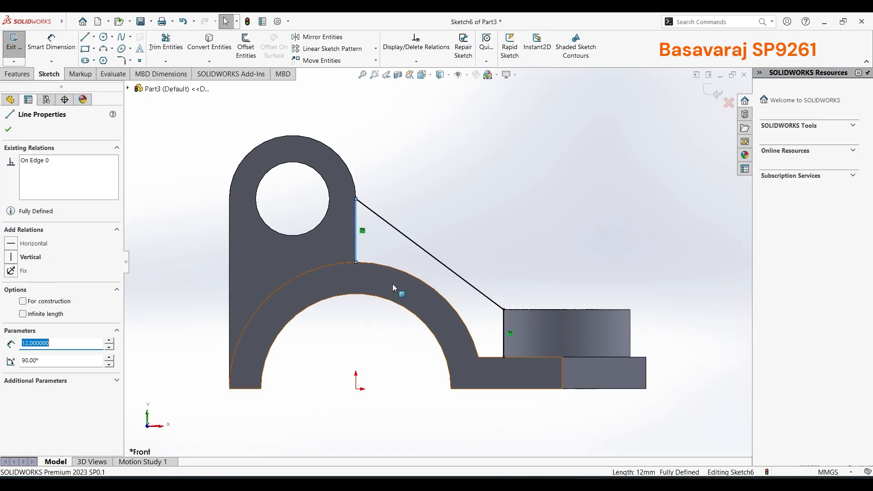
left_click(506, 332, "ctrl")
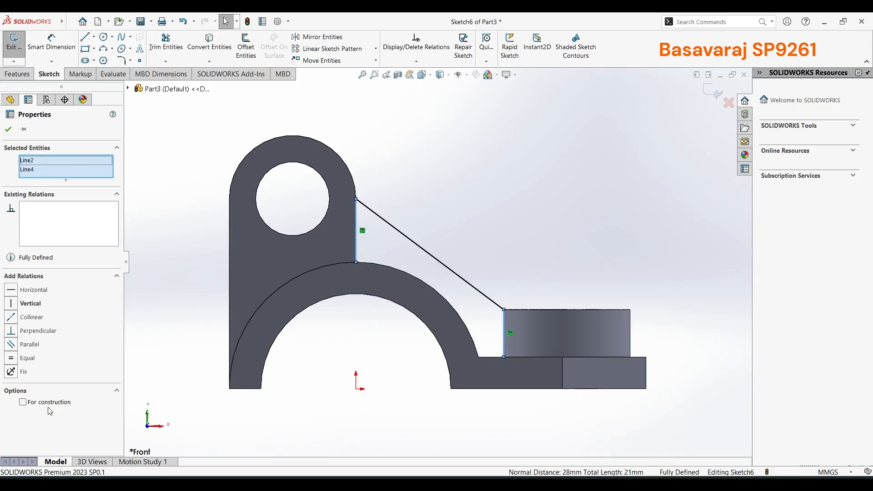
left_click(67, 401)
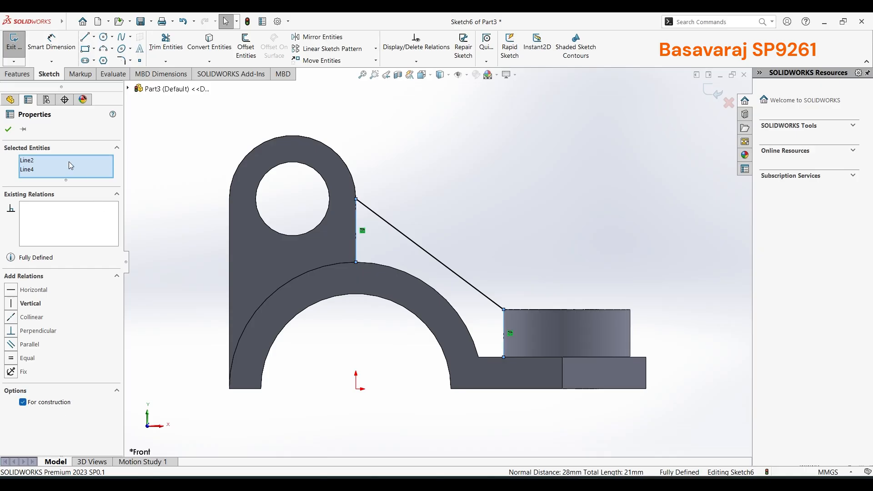
Step: Finish the construction line settings and exit the sketch of the sloped line between lug and boss
left_click(11, 129)
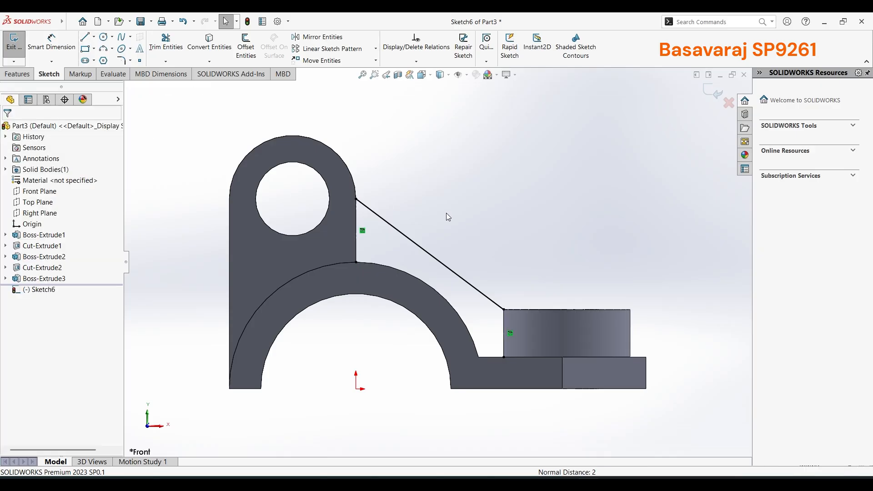
key("ctrl+7")
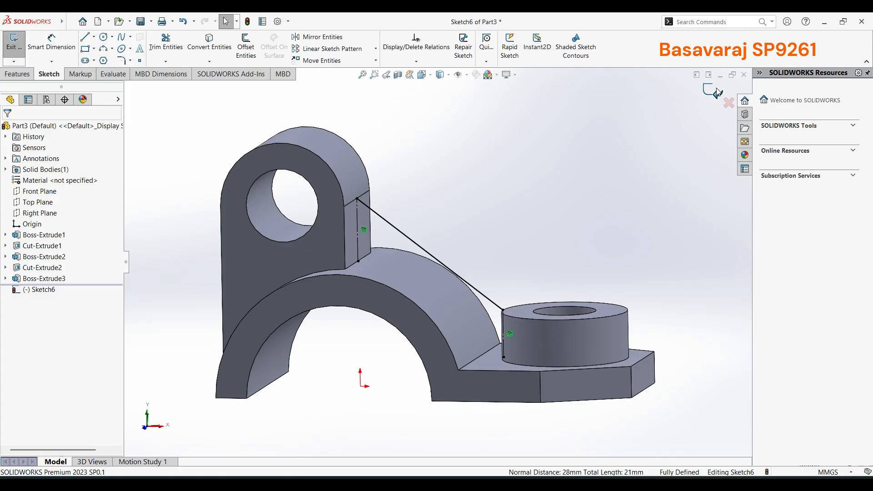
left_click(718, 92)
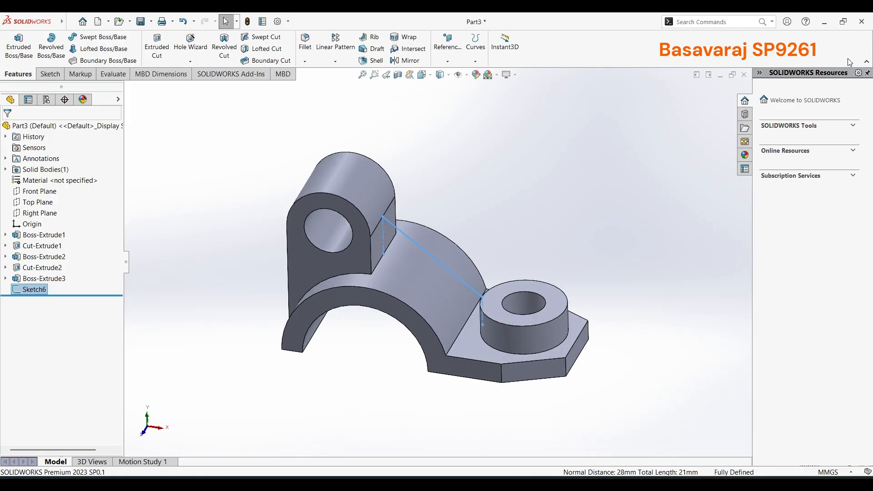
left_click(843, 22)
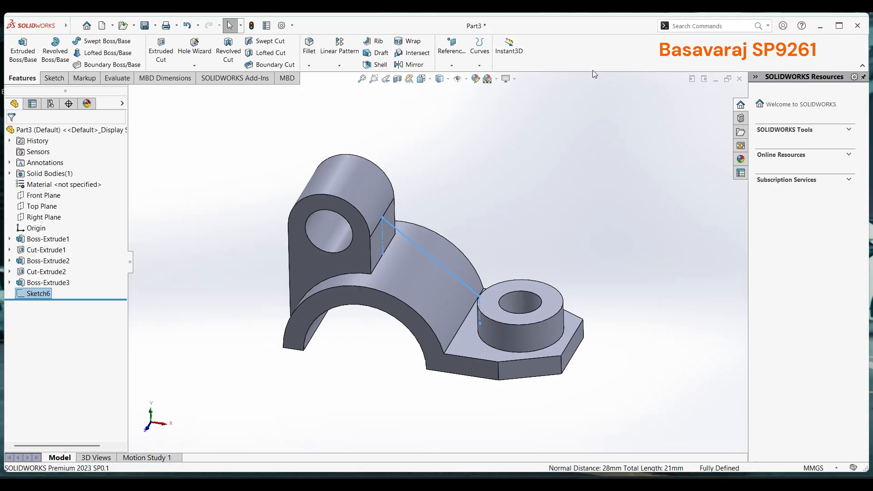
left_click(842, 26)
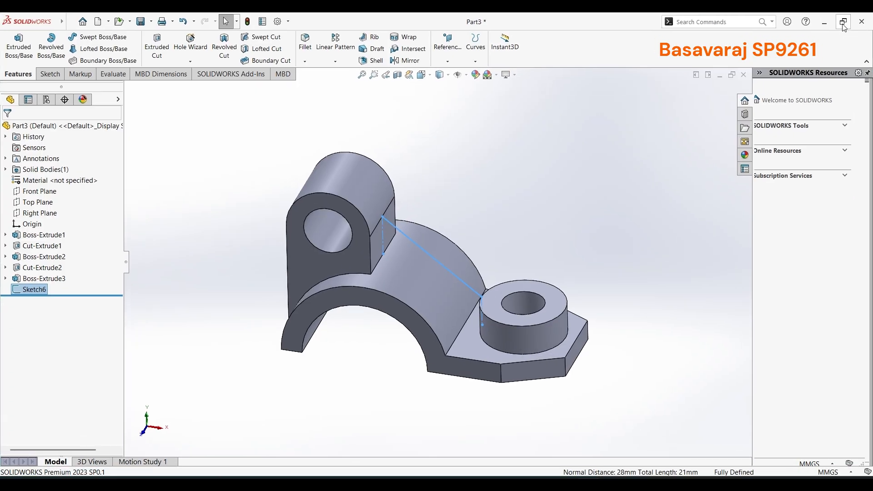
left_click(844, 23)
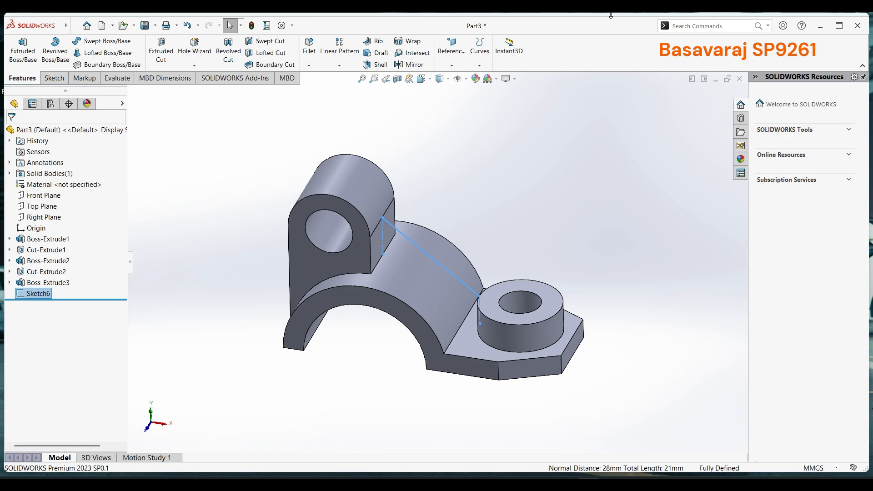
left_click_drag(611, 16, 611, 62)
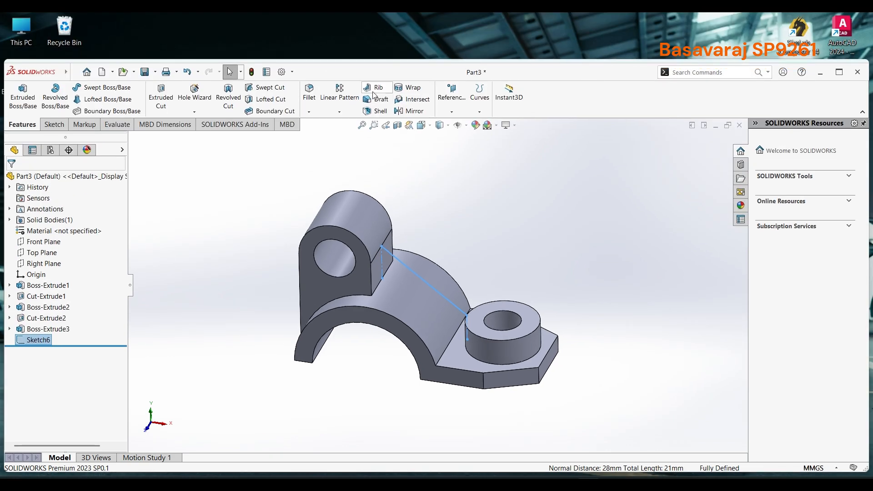
Step: Create a 6 mm thick rib on both sides of the sloped line, joining the lug to the boss
left_click(374, 89)
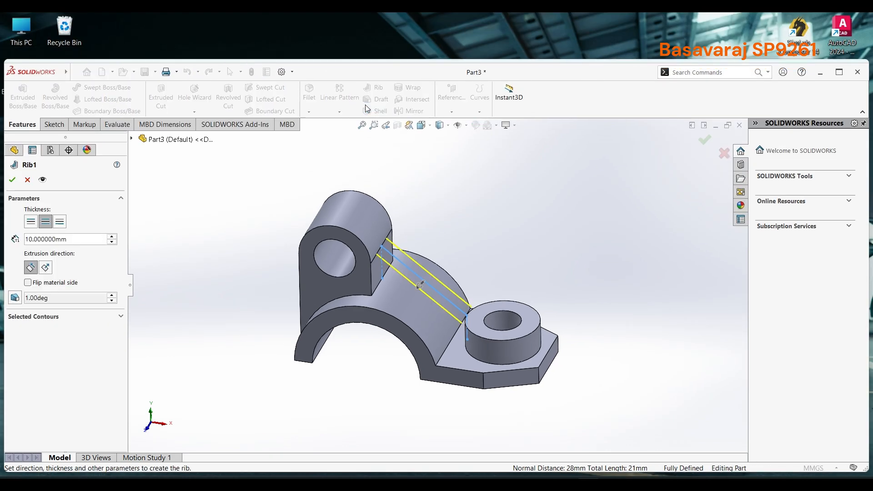
left_click(838, 71)
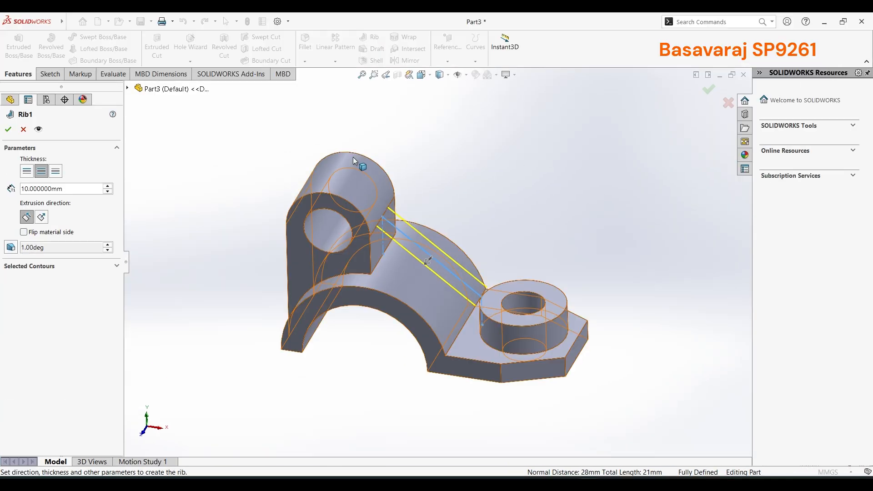
double_click(63, 191)
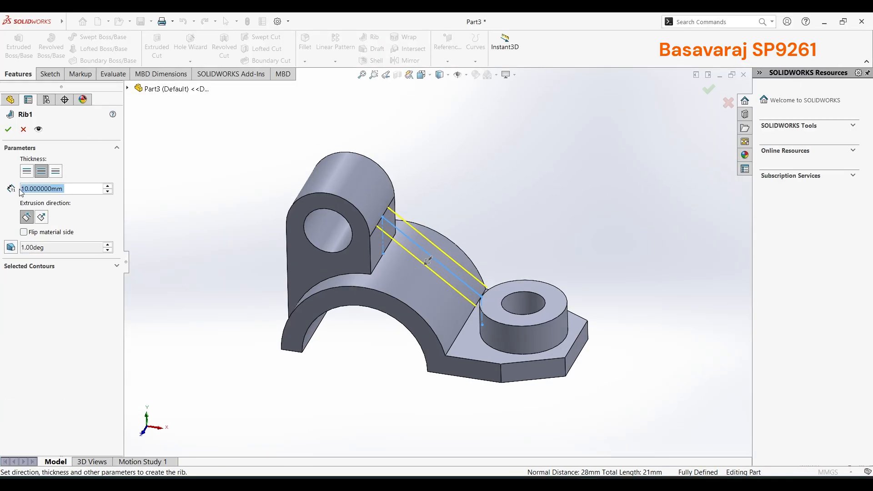
type("6")
key("Return")
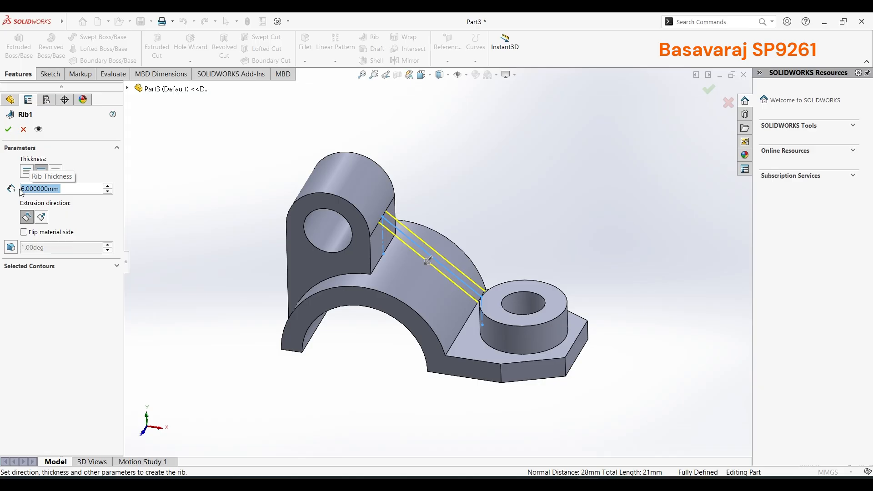
key("Return")
middle_click_drag(364, 200, 354, 165)
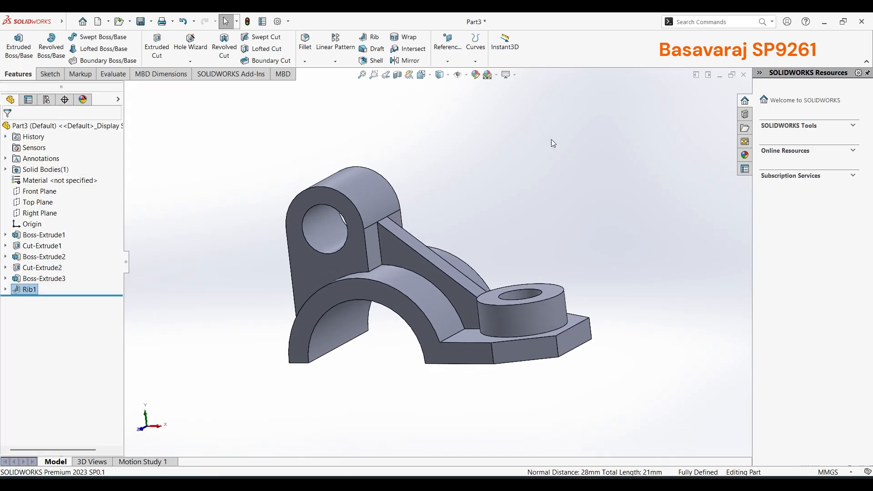
Step: Turn on RealView graphics for a reflective display of the part
left_click(515, 74)
left_click(520, 86)
middle_click_drag(545, 167, 217, 322)
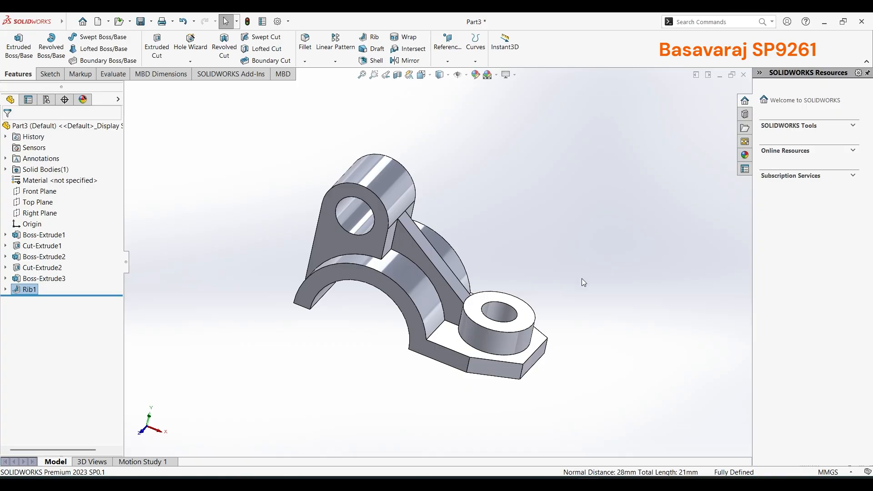
Step: Open the Solid colours in the appearance library and bring up the green, blue and pink samples
left_click(745, 156)
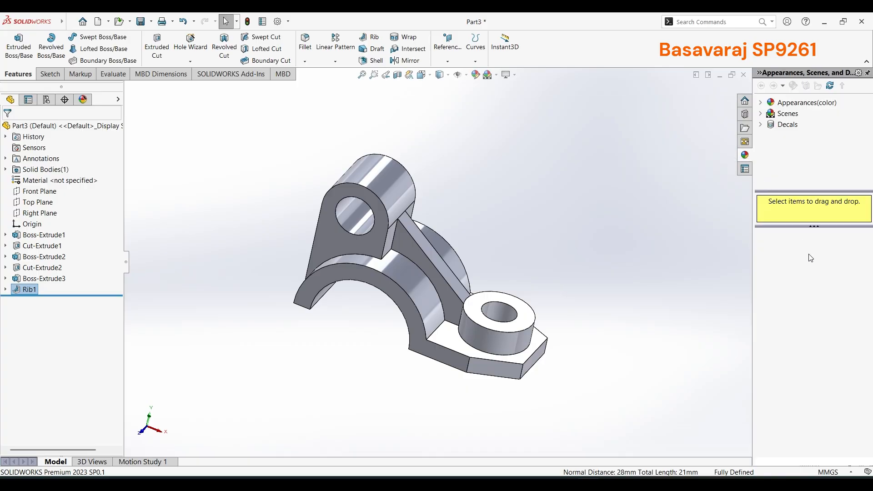
left_click(764, 102)
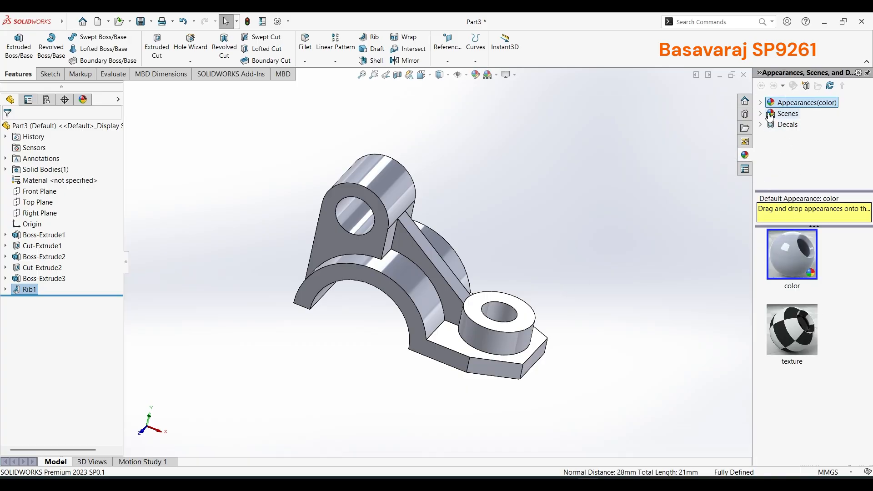
left_click(760, 103)
left_click(796, 168)
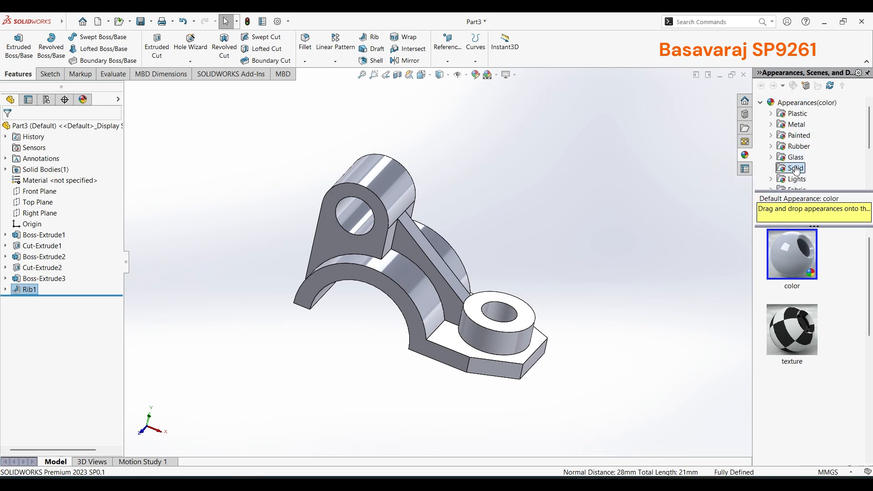
scroll(793, 302, "down", 3)
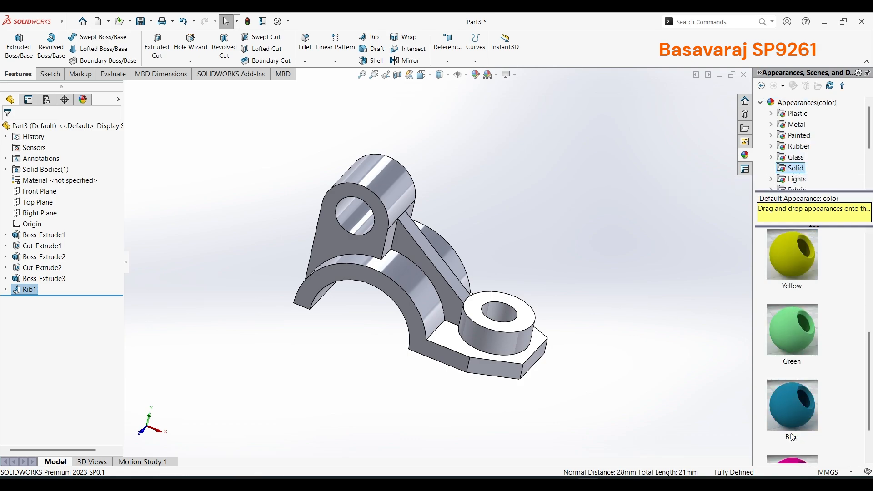
scroll(796, 337, "down", 1)
Step: Apply the Pink solid appearance to the whole part
left_click_drag(793, 424, 454, 310)
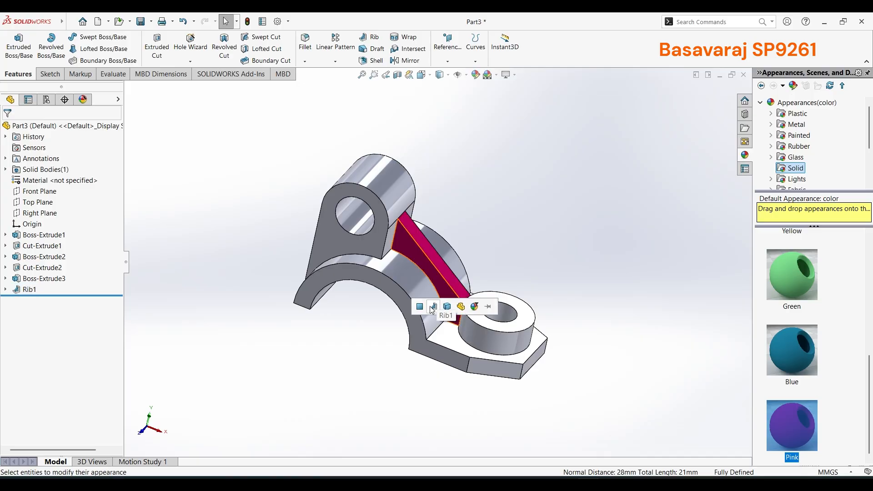
left_click(463, 308)
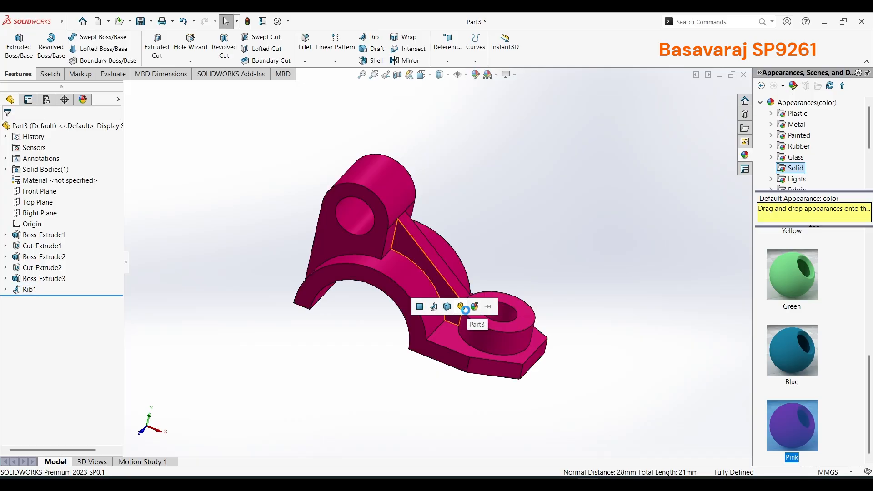
Step: Apply the Green solid appearance to the entire body and view it from several sides
left_click_drag(790, 259, 517, 304)
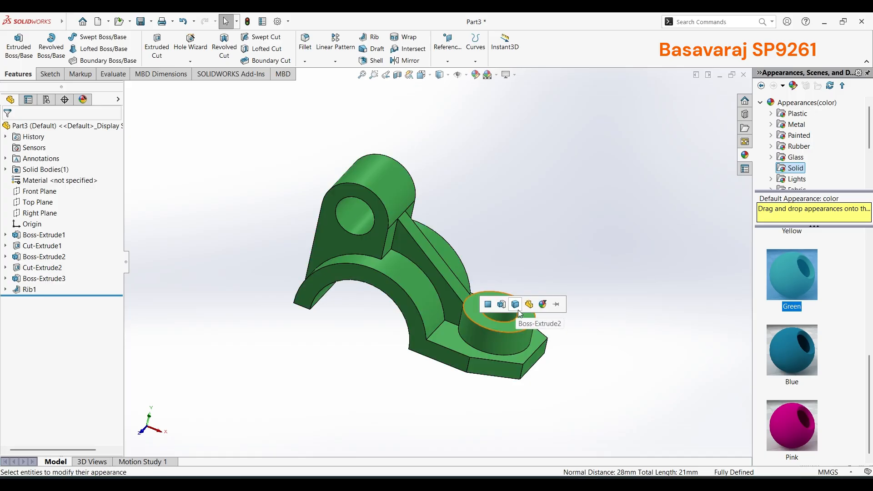
left_click(515, 305)
middle_click_drag(568, 230, 561, 291)
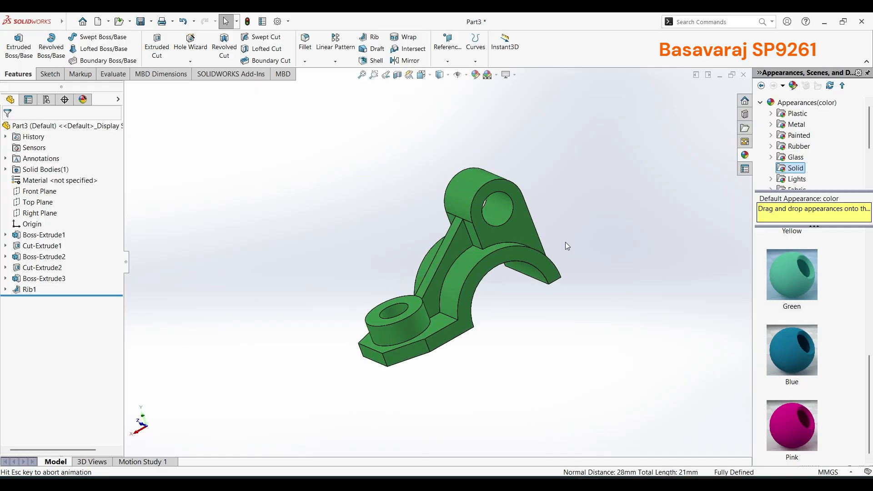
middle_click_drag(558, 234, 351, 117)
middle_click_drag(456, 141, 460, 165)
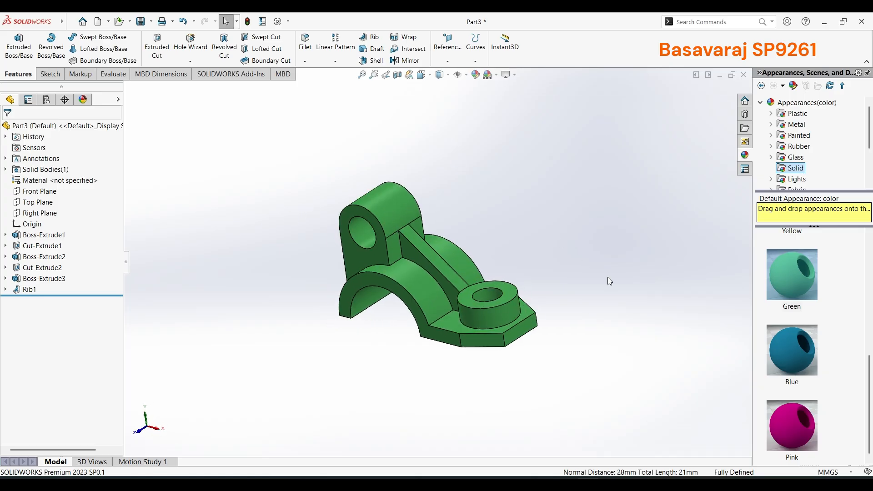
Step: Apply the Pink solid appearance to only the bore faces of the upright lug and the round boss
left_click_drag(780, 433, 418, 278)
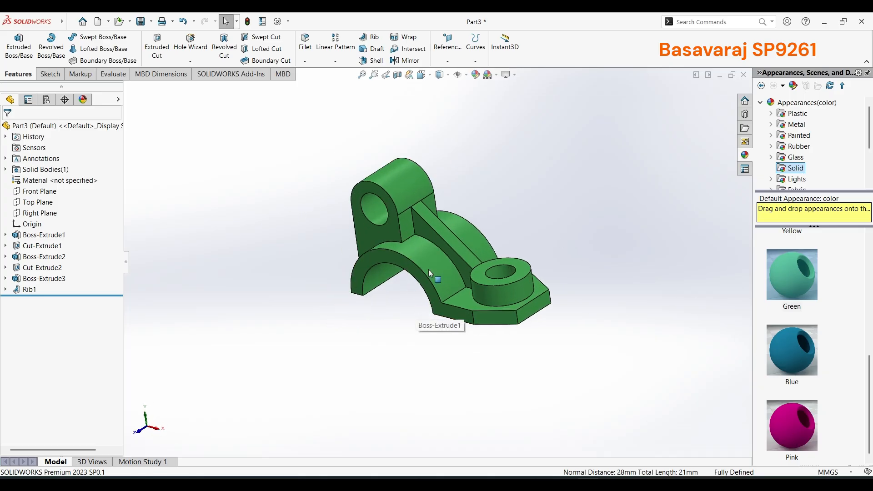
middle_click_drag(412, 217, 429, 234)
scroll(409, 229, "up", 2)
scroll(389, 224, "down", 4)
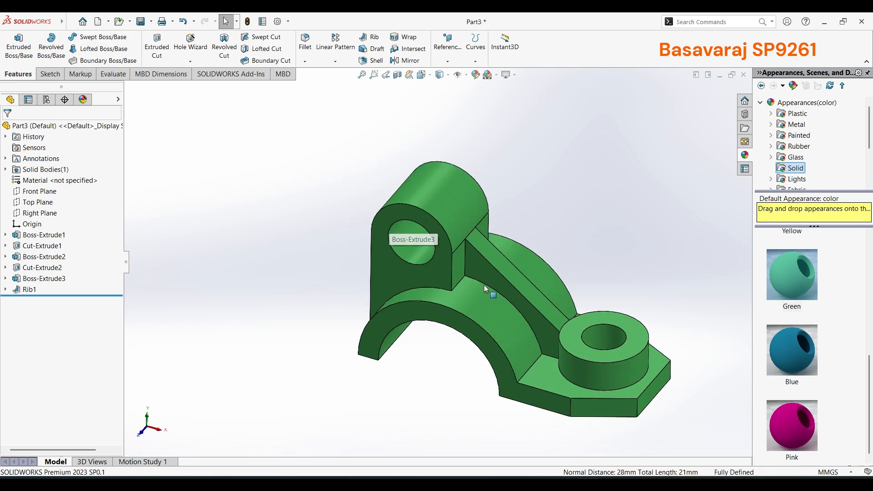
left_click_drag(765, 416, 419, 237)
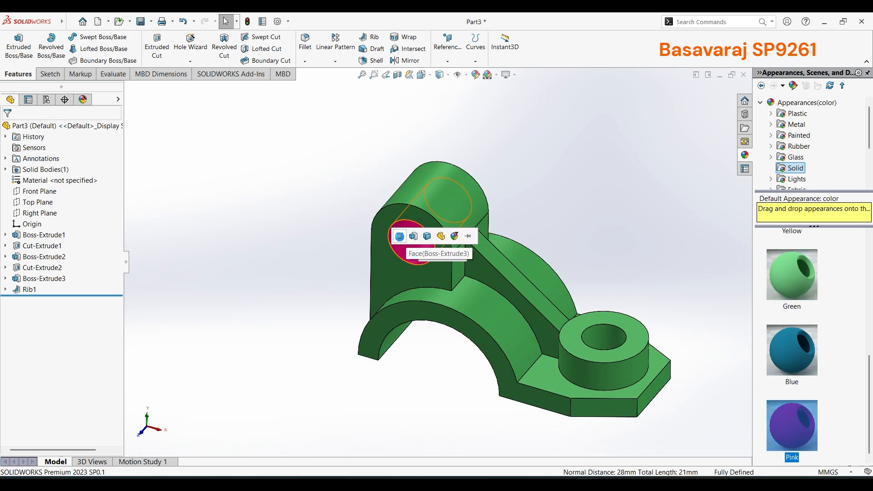
left_click(400, 236)
left_click_drag(797, 433, 612, 350)
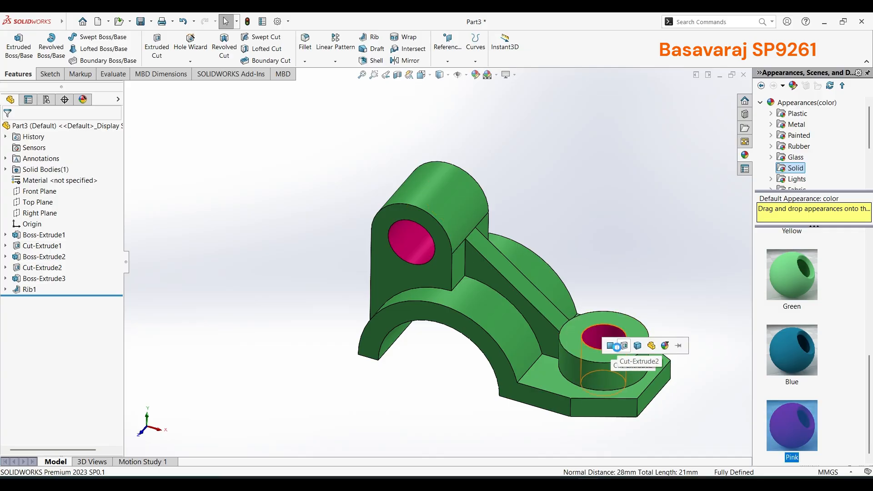
left_click(617, 347)
Step: Inspect the part's interior with a section view on the Front Plane, switch the section off and return to the front view
mouse_move(670, 205)
middle_mouse_down()
mouse_move(688, 310)
mouse_move(668, 241)
mouse_move(679, 217)
middle_mouse_up()
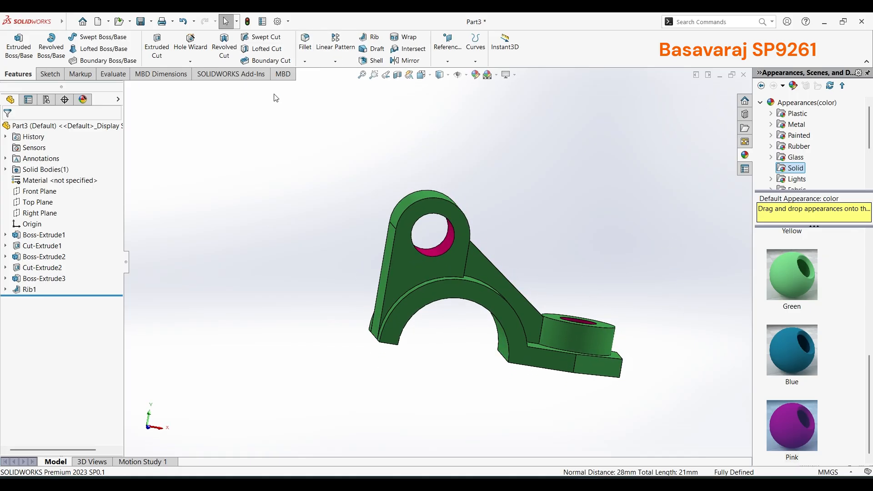
left_click(397, 74)
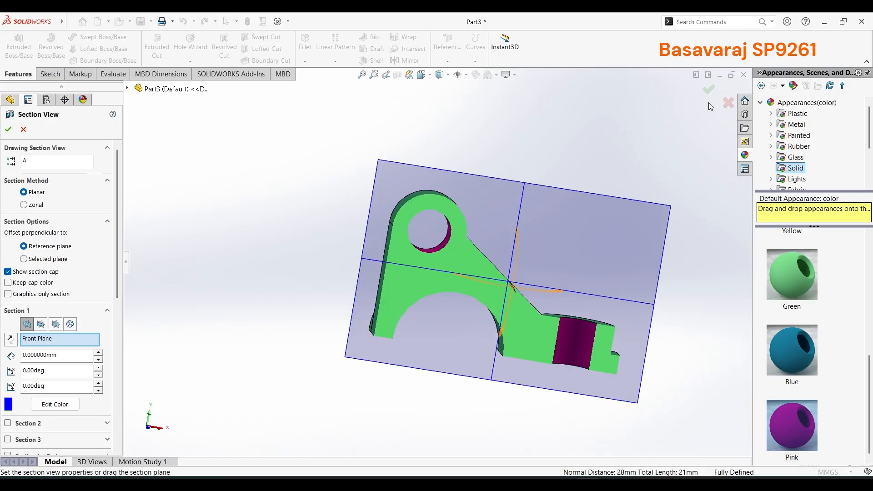
left_click(709, 91)
mouse_move(633, 181)
middle_mouse_down()
mouse_move(558, 201)
mouse_move(538, 234)
mouse_move(637, 185)
middle_mouse_up()
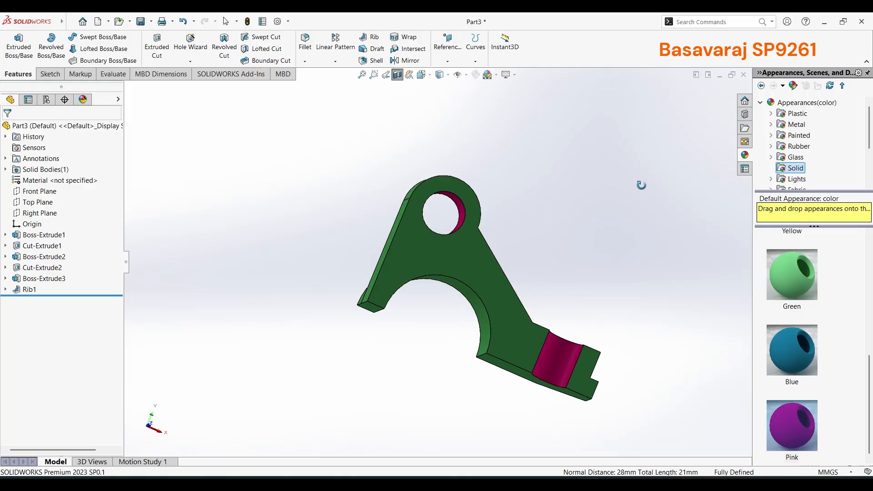
left_click(398, 75)
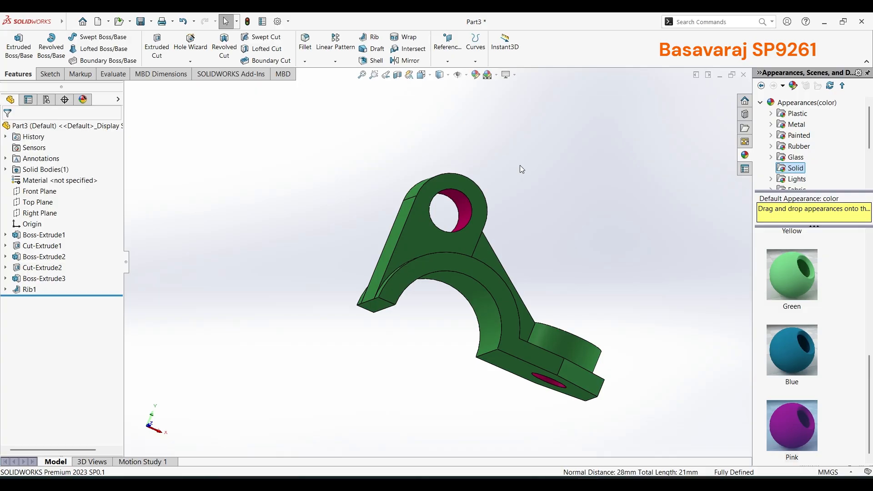
key("ctrl+1")
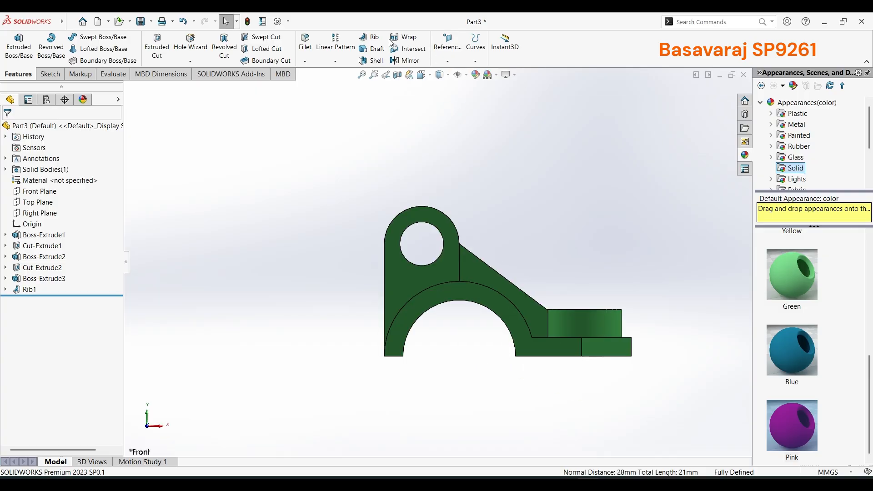